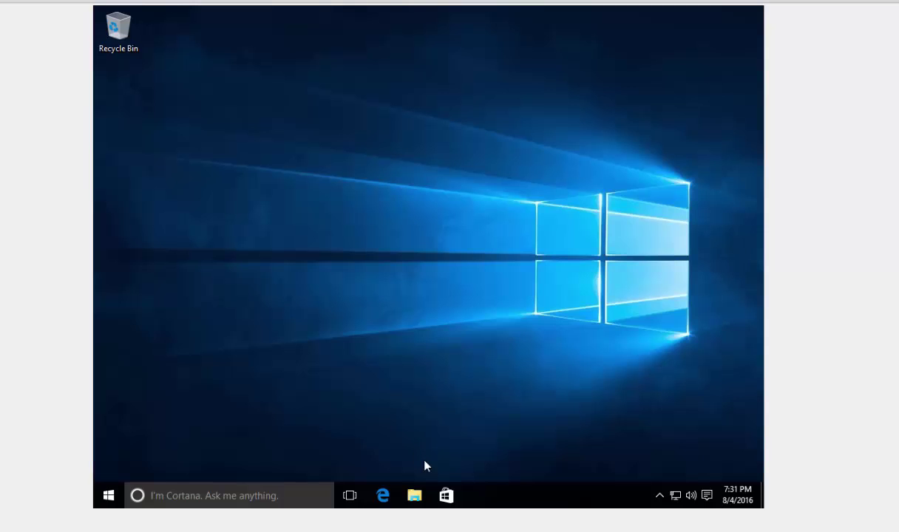
Step: Open the Office 365 portal in a maximized Microsoft Edge window and sign in with the work or school account
left_click(383, 501)
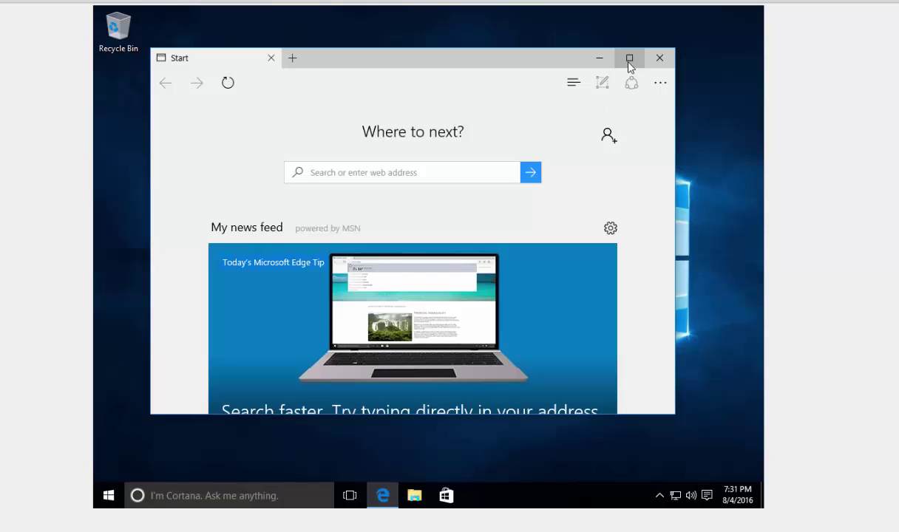
left_click(629, 58)
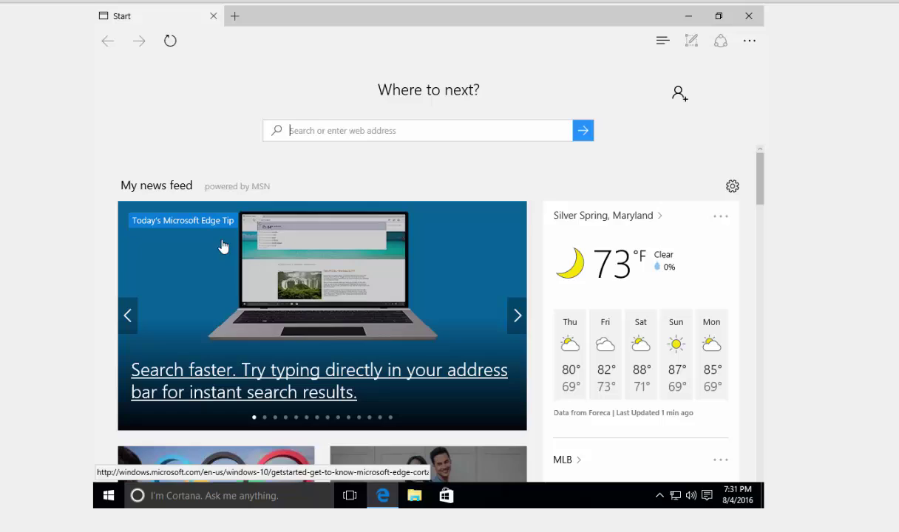
left_click(225, 41)
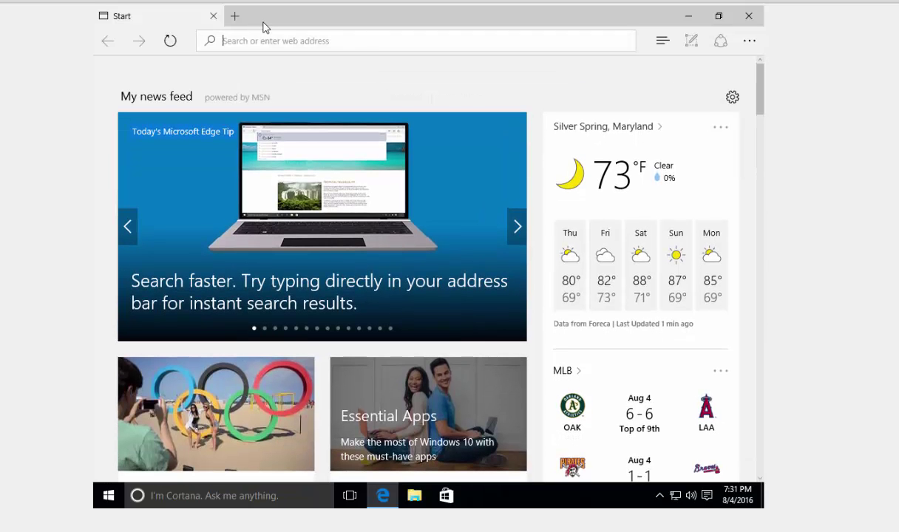
type("po")
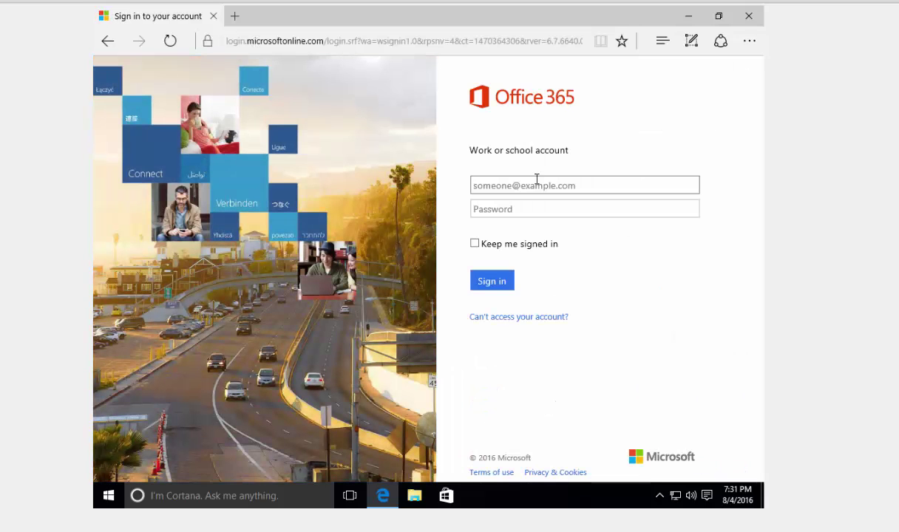
left_click_drag(475, 151, 565, 151)
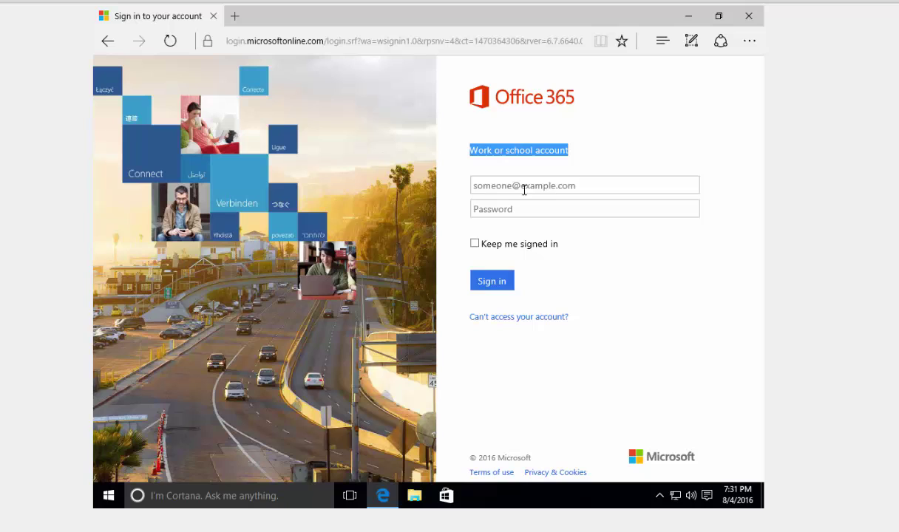
left_click(497, 187)
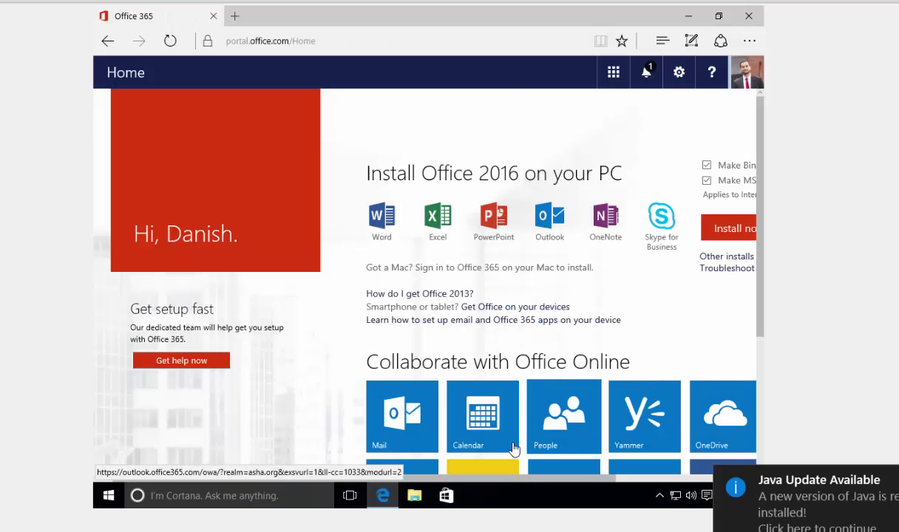
Step: Download the Office 2016 installer from the portal's home page, run it and allow it to make changes to the PC
left_click_drag(411, 479, 457, 481)
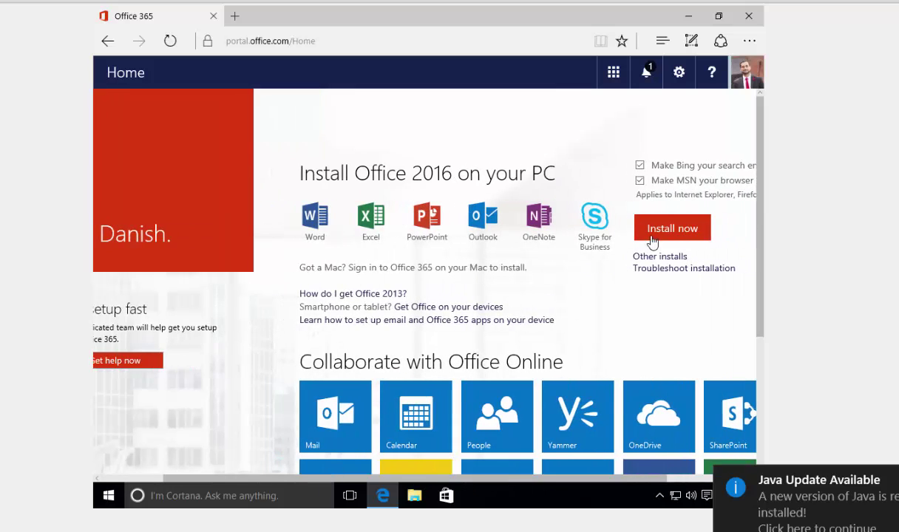
left_click(669, 242)
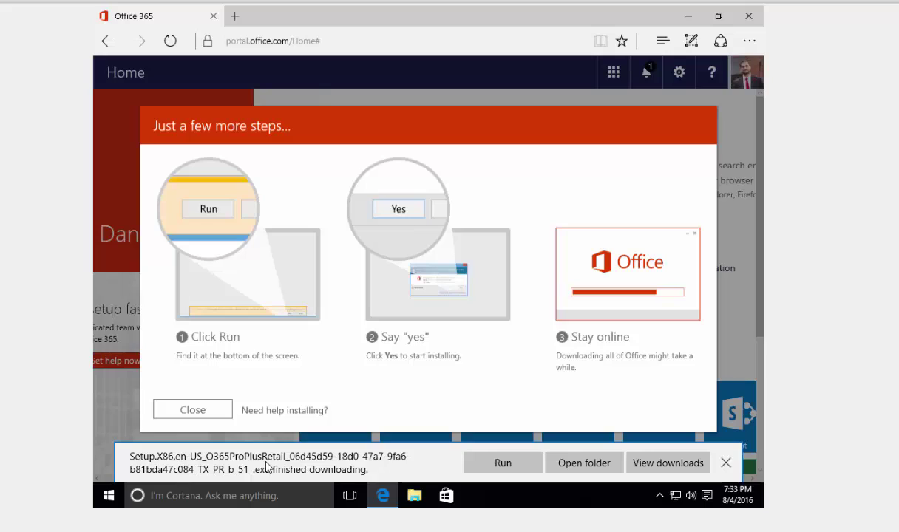
left_click(477, 463)
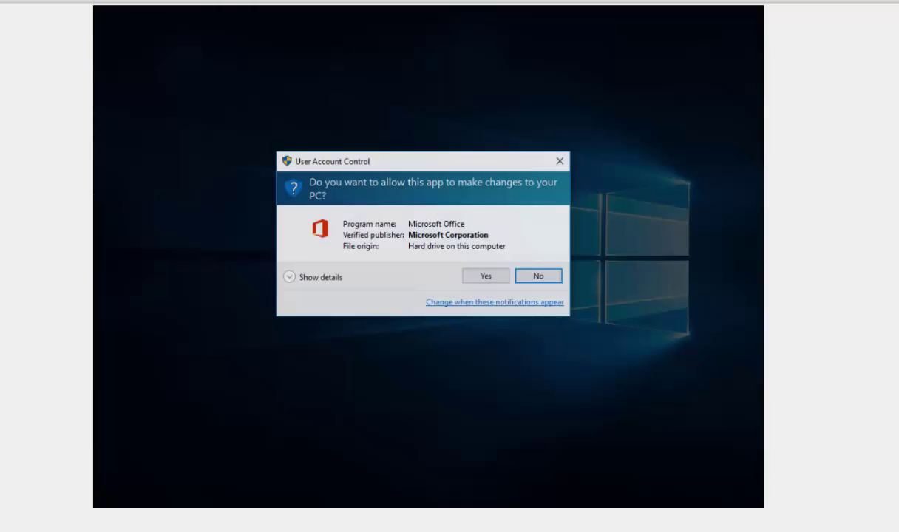
left_click(496, 282)
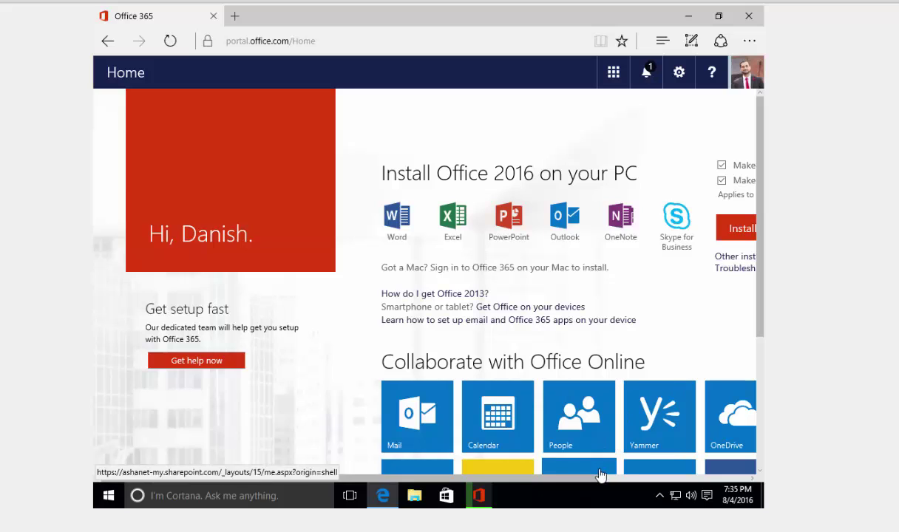
Step: Open the other installs page and examine the Office 365 ProPlus 2016 apps, language, version and 2013 install option
left_click_drag(601, 481, 628, 446)
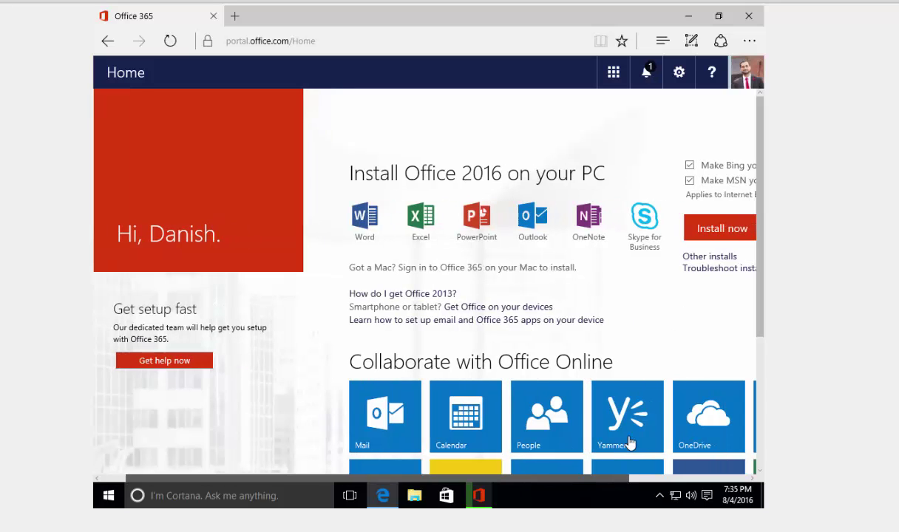
left_click(698, 262)
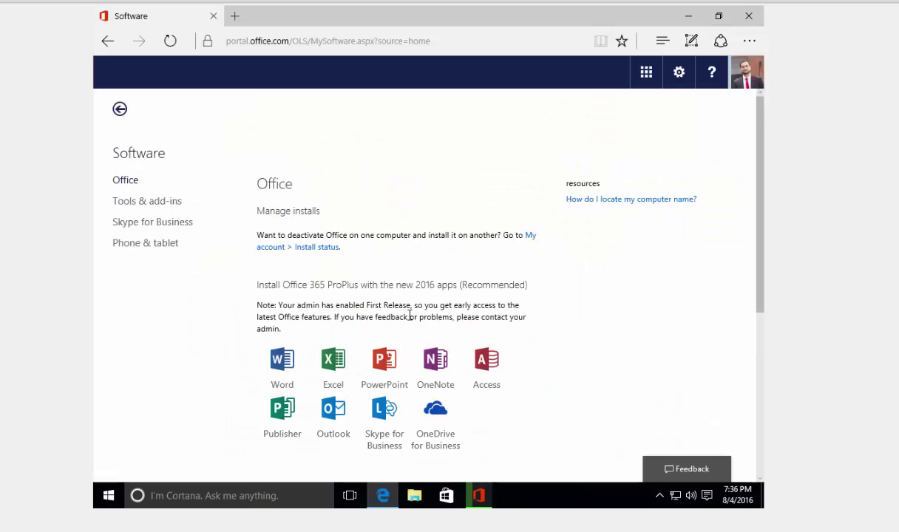
left_click_drag(257, 284, 534, 291)
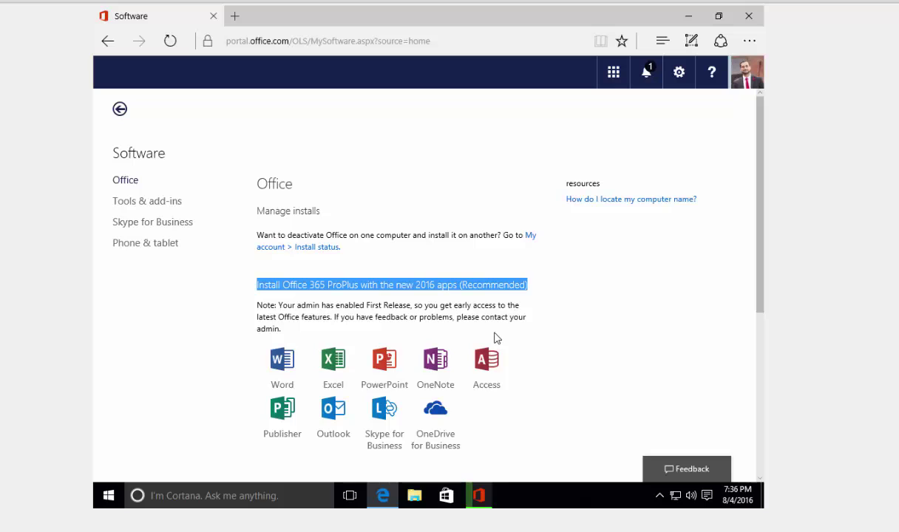
scroll(497, 337, "down", 3)
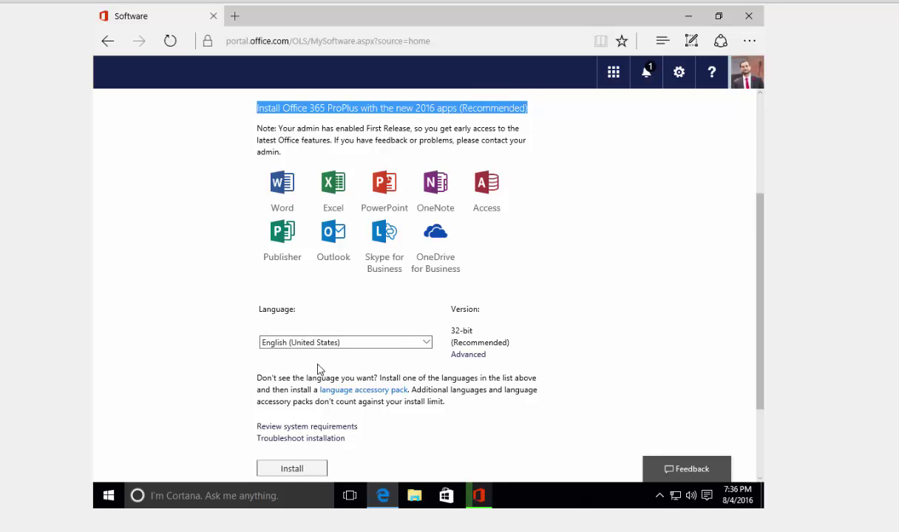
scroll(311, 354, "down", 2)
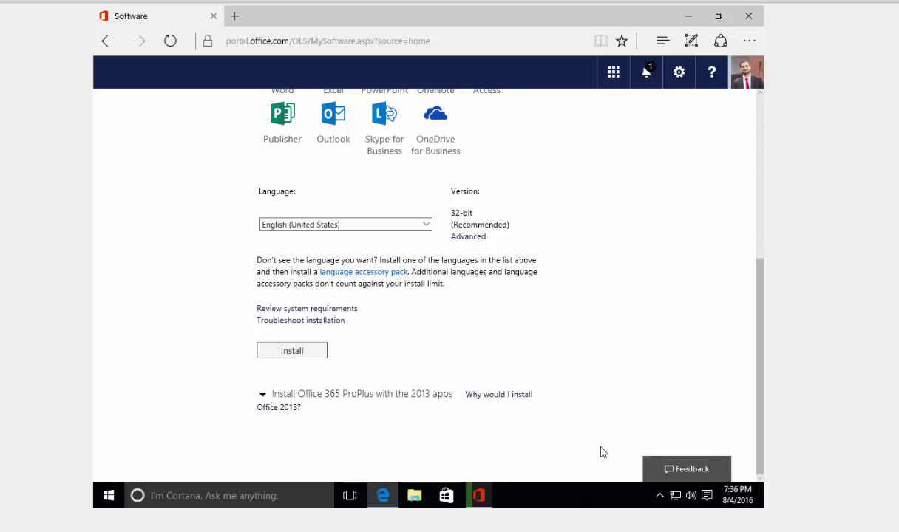
scroll(458, 400, "up", 3)
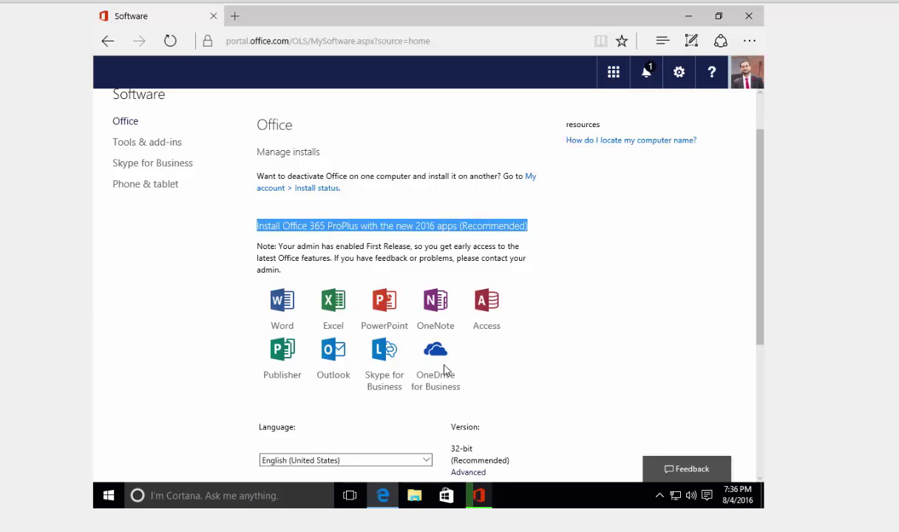
left_click_drag(376, 371, 262, 316)
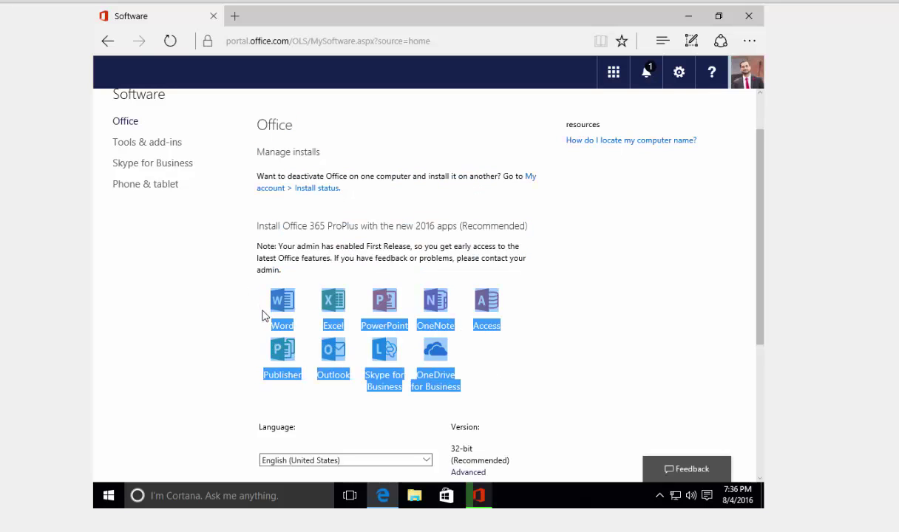
left_click(227, 356)
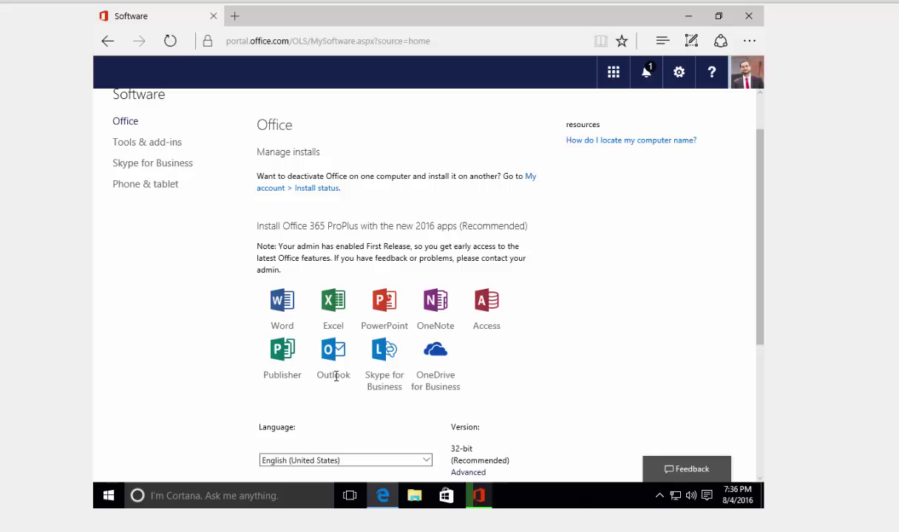
left_click_drag(317, 375, 352, 376)
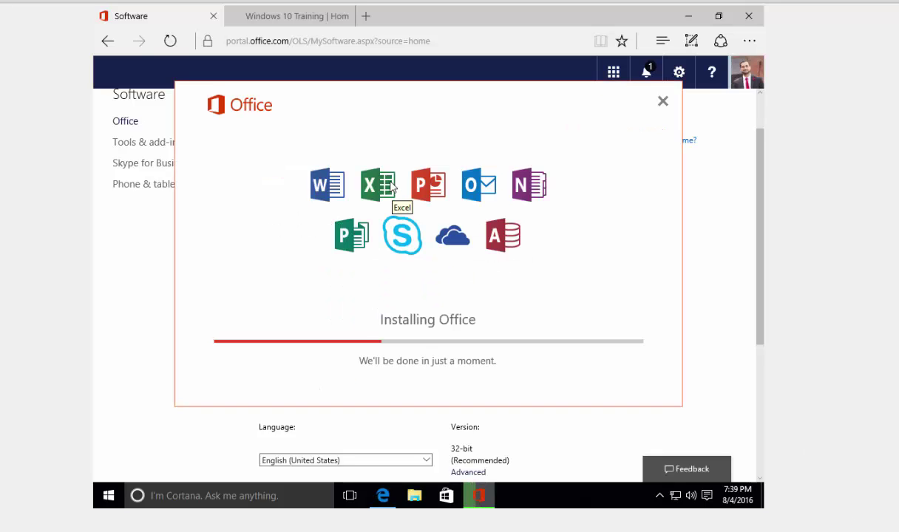
Step: Switch to the Windows 10 Training course page and examine its lessons, particularly the one on setting up the Windows 10 Mail app
left_click(283, 17)
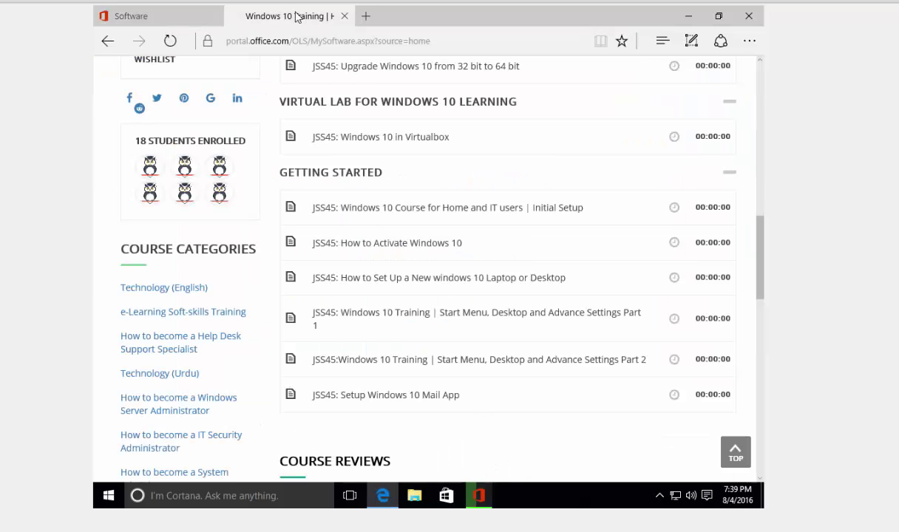
left_click_drag(458, 394, 341, 395)
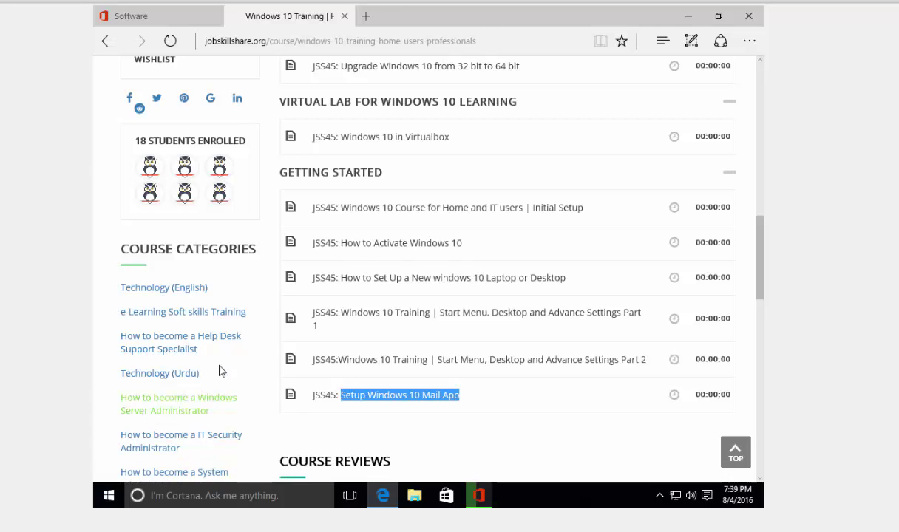
left_click(108, 498)
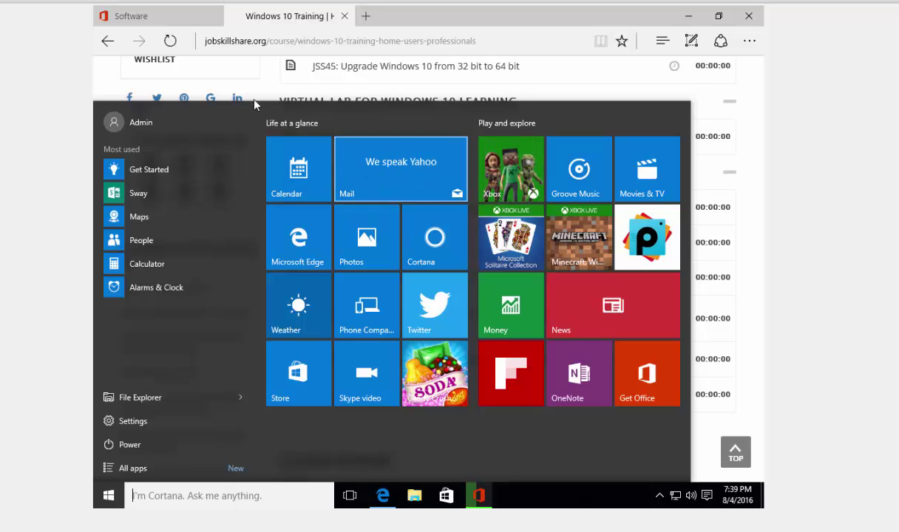
left_click(352, 41)
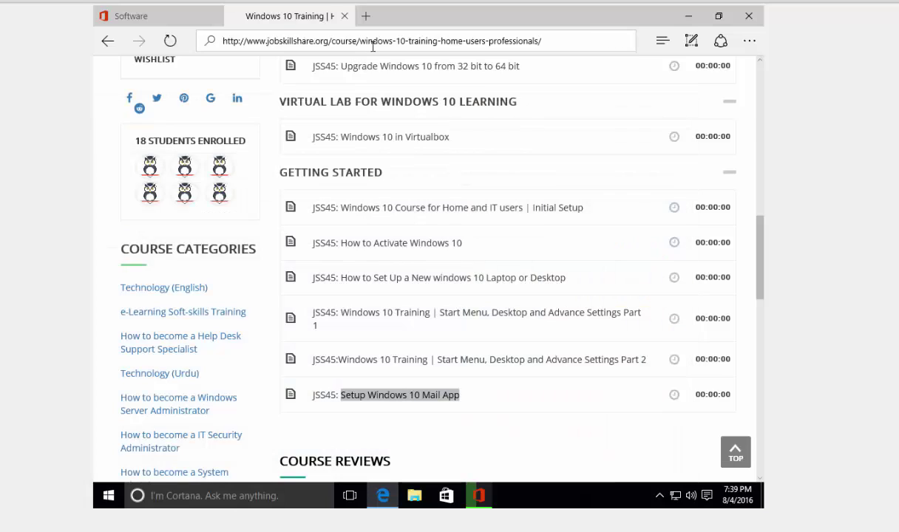
left_click(399, 389)
left_click_drag(459, 395, 318, 405)
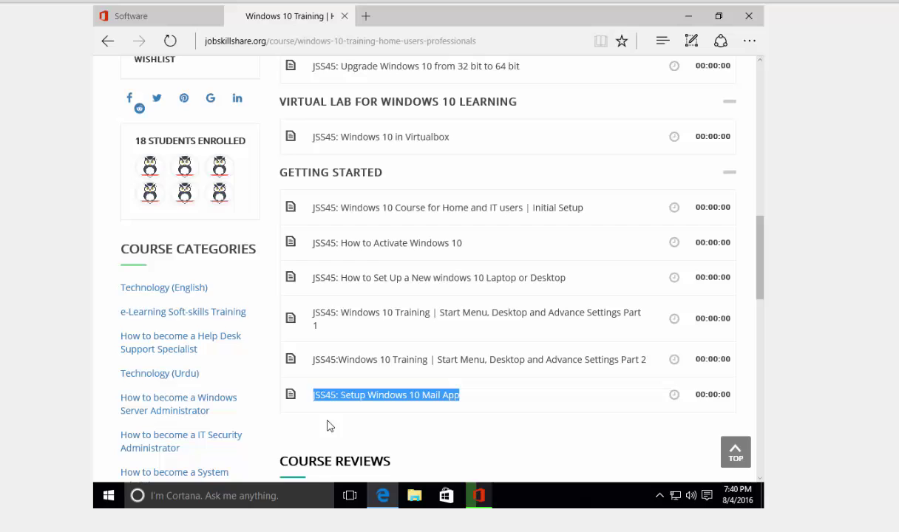
scroll(329, 426, "up", 15)
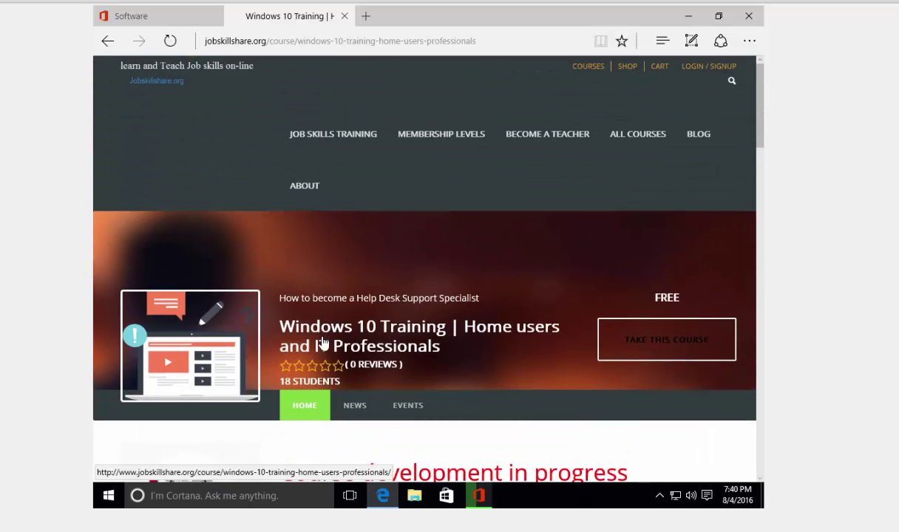
scroll(396, 377, "down", 4)
scroll(396, 377, "down", 2)
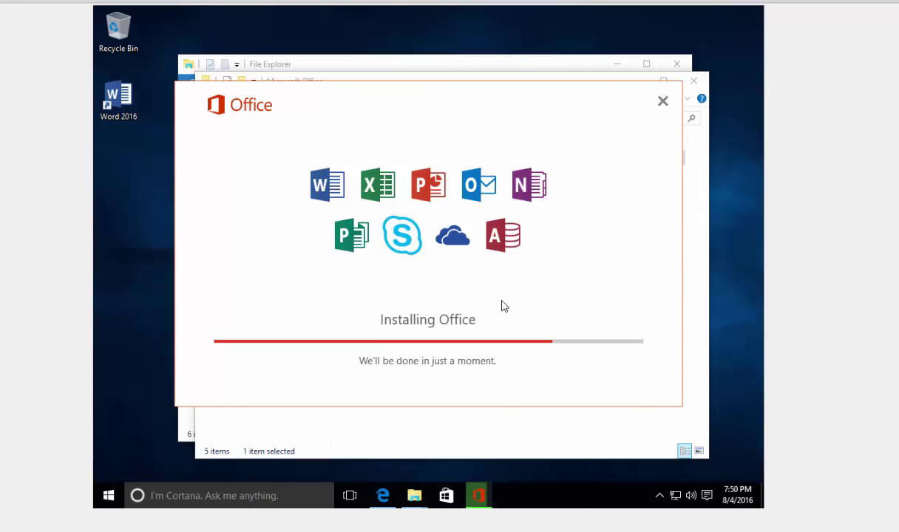
Step: Return to the Office 365 home page in Edge and examine the other installs and troubleshoot installation links
left_click(442, 71)
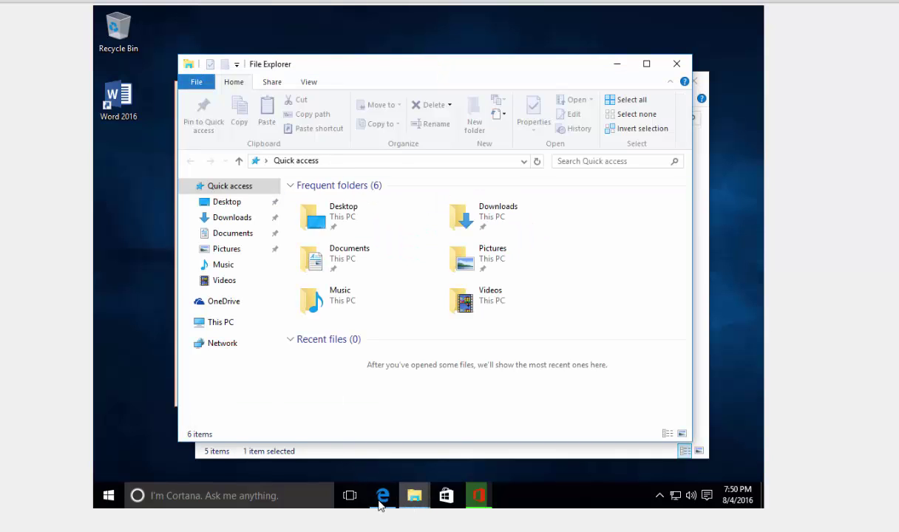
mouse_move(378, 500)
left_click(366, 430)
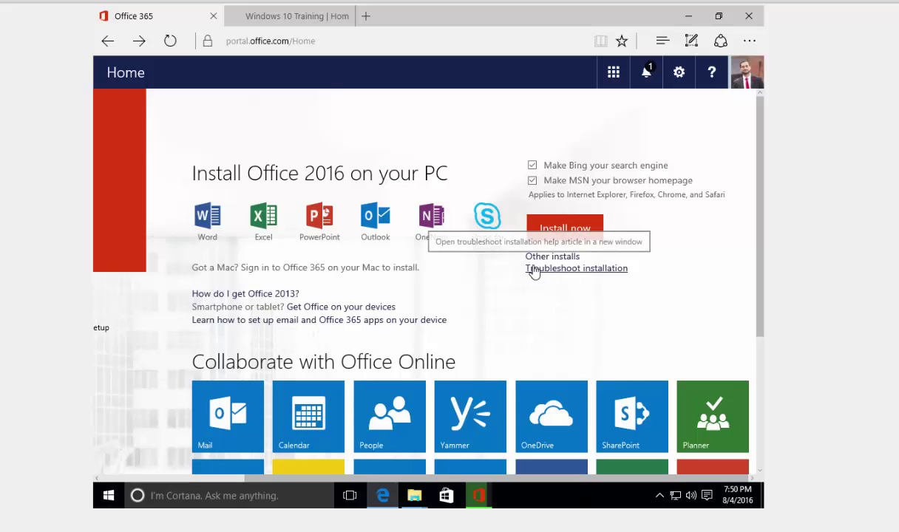
left_click_drag(517, 260, 526, 275)
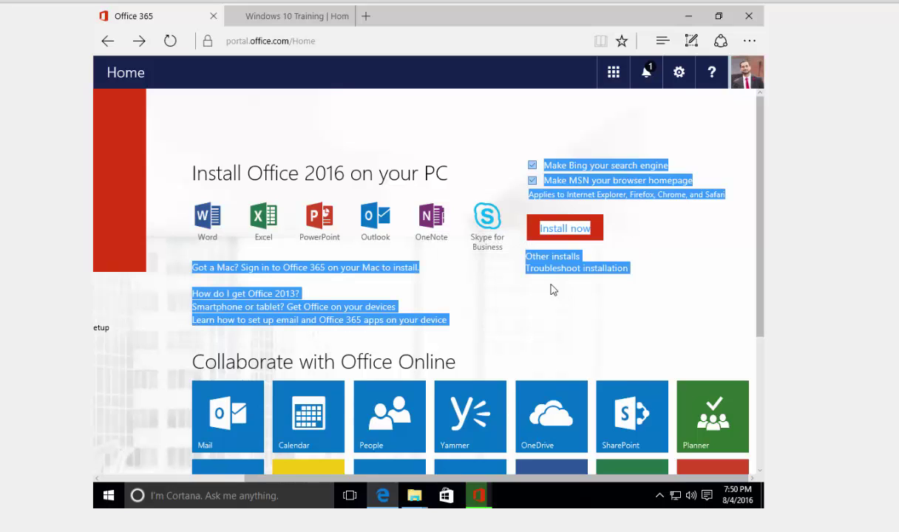
left_click(555, 288)
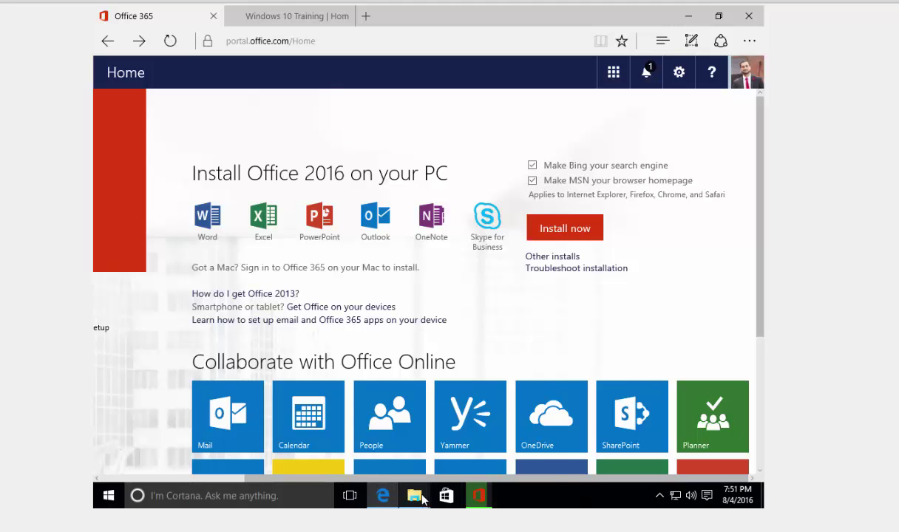
Step: Minimize the Edge and Word windows, and check the Start menu for recently added Office apps
mouse_move(422, 500)
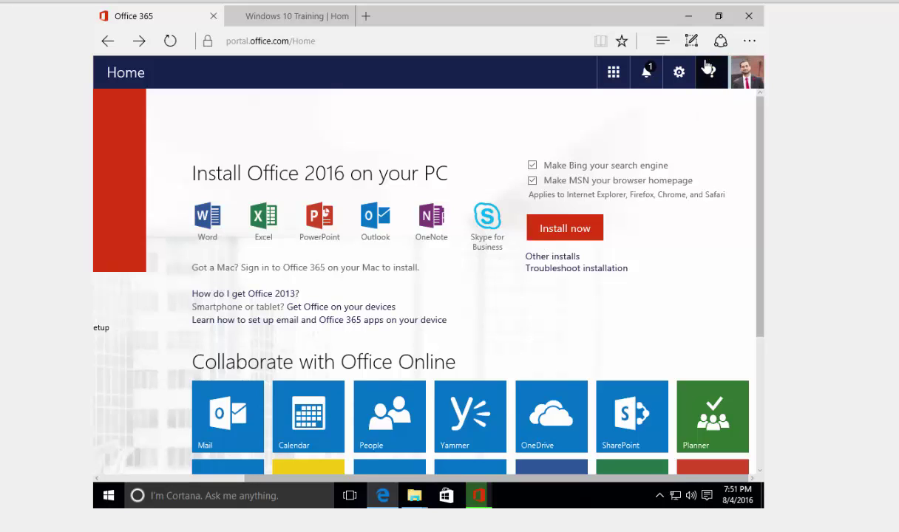
left_click(689, 23)
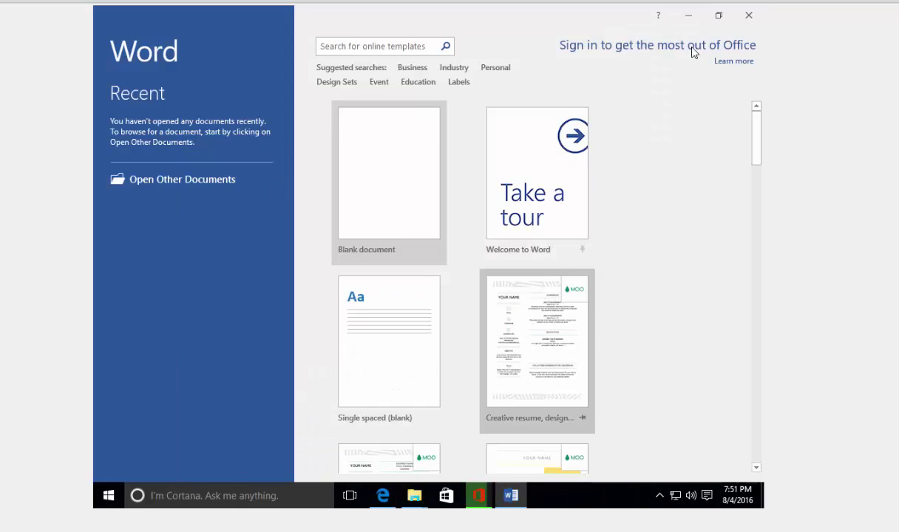
left_click(688, 17)
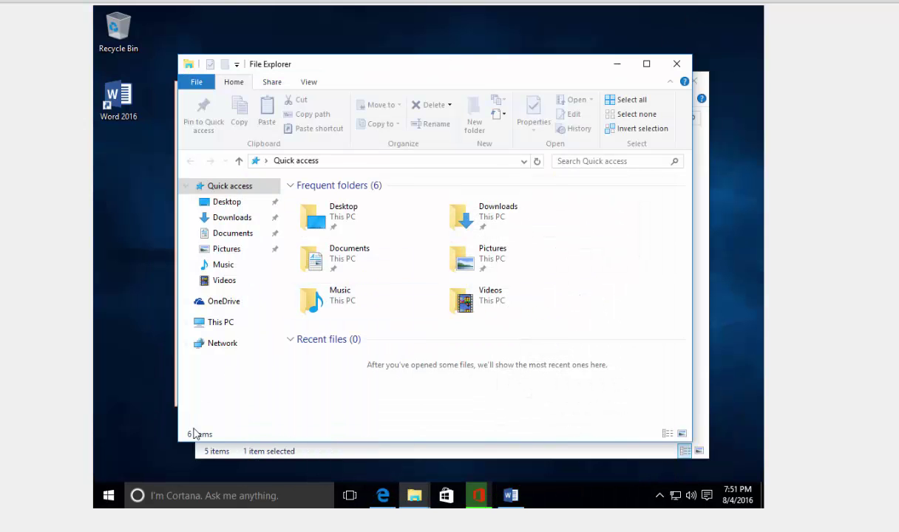
left_click(108, 497)
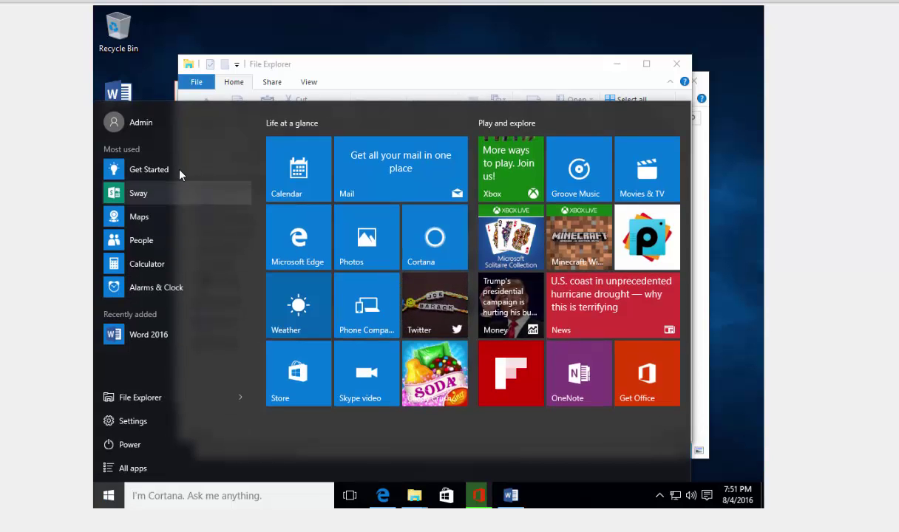
left_click(158, 94)
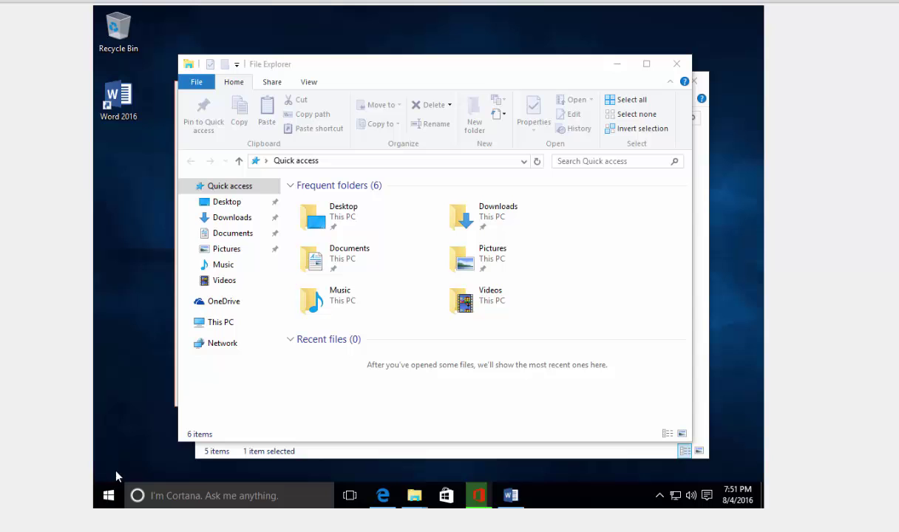
Step: Expand the recently added apps in the full Start menu app list and examine the installed Office 2016 apps
left_click(108, 495)
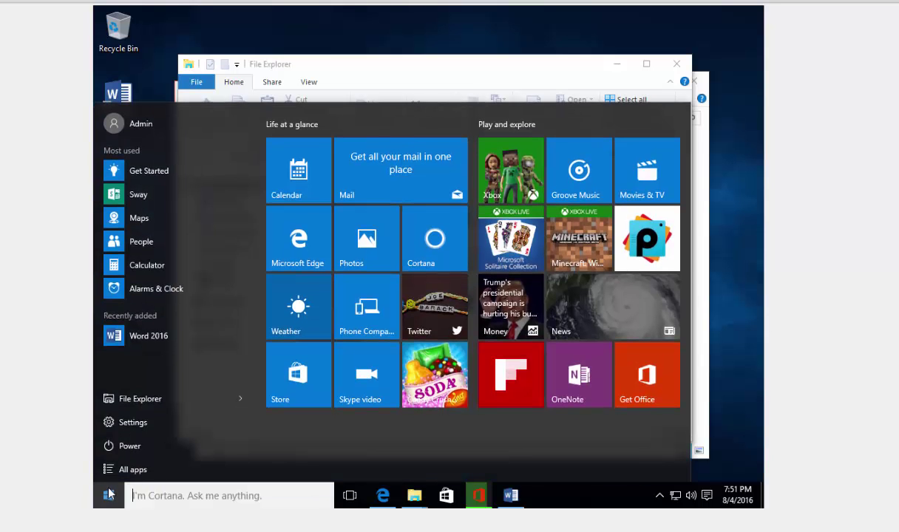
left_click(107, 468)
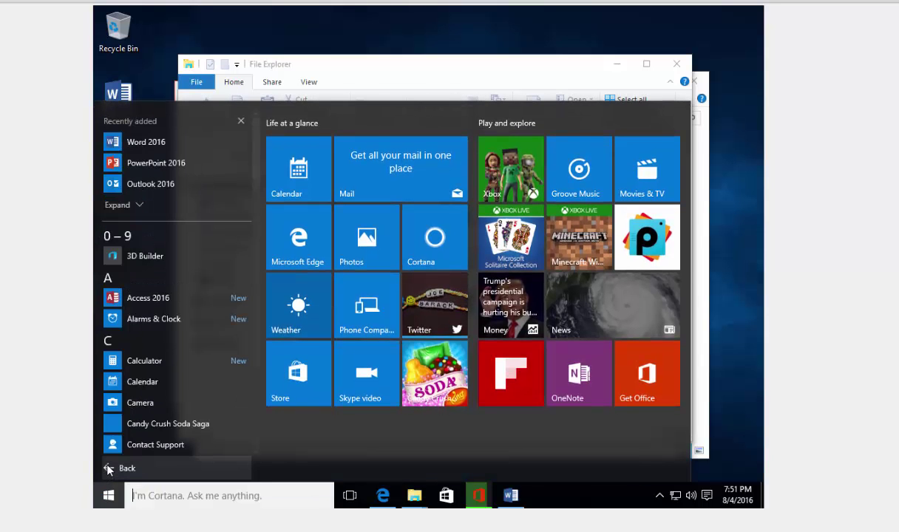
left_click(137, 206)
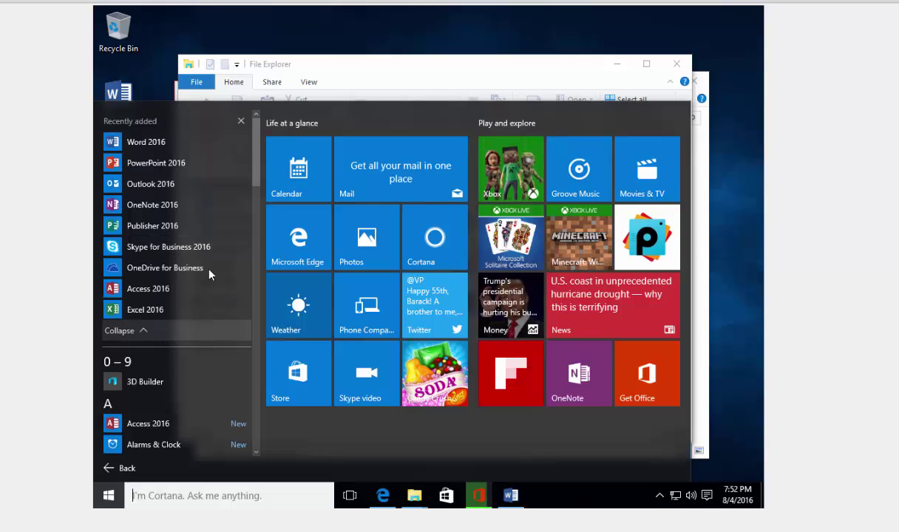
left_click_drag(256, 180, 240, 386)
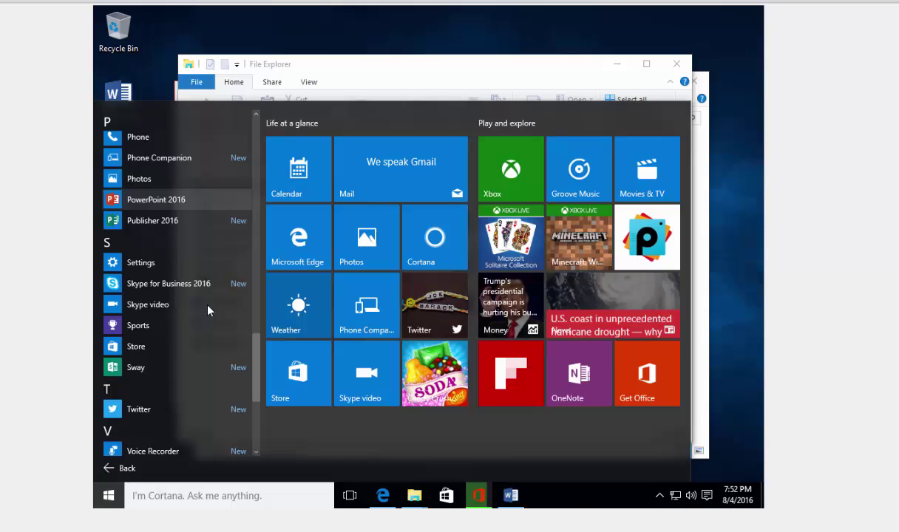
left_click_drag(258, 371, 237, 114)
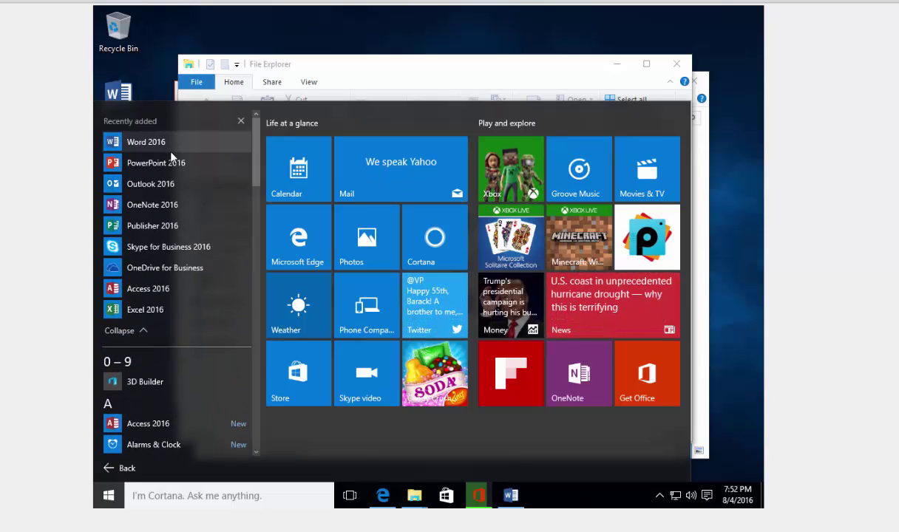
Step: Launch PowerPoint 2016 from the recently added apps in the Start menu
right_click(140, 159)
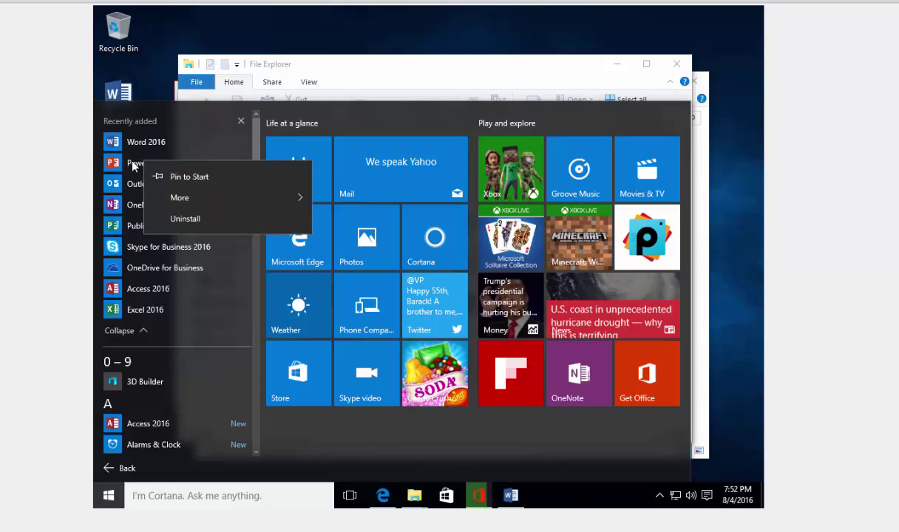
left_click(159, 104)
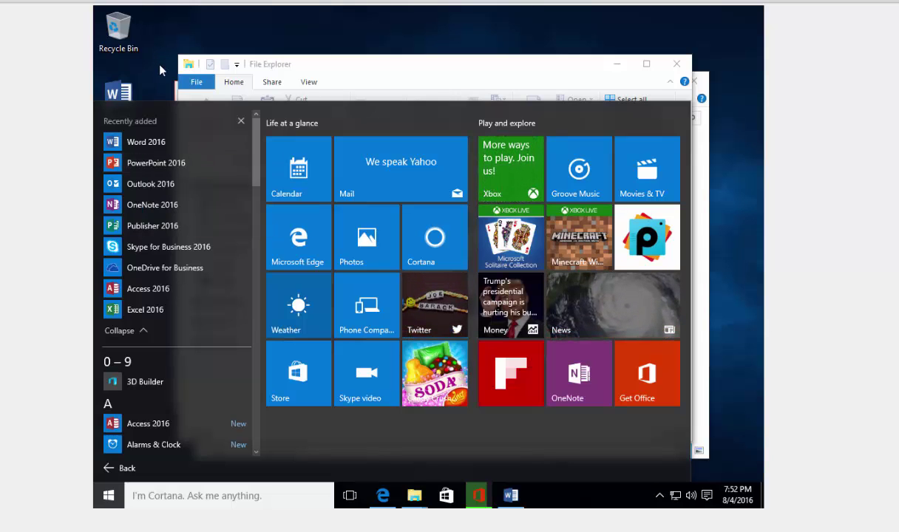
left_click(140, 160)
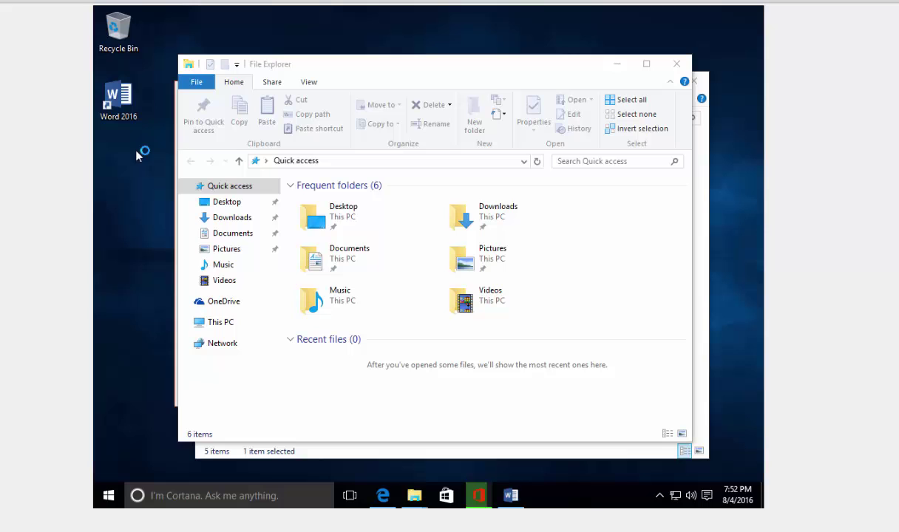
Step: Create a desktop shortcut for PowerPoint 2016 from the expanded recently added apps
left_click(108, 497)
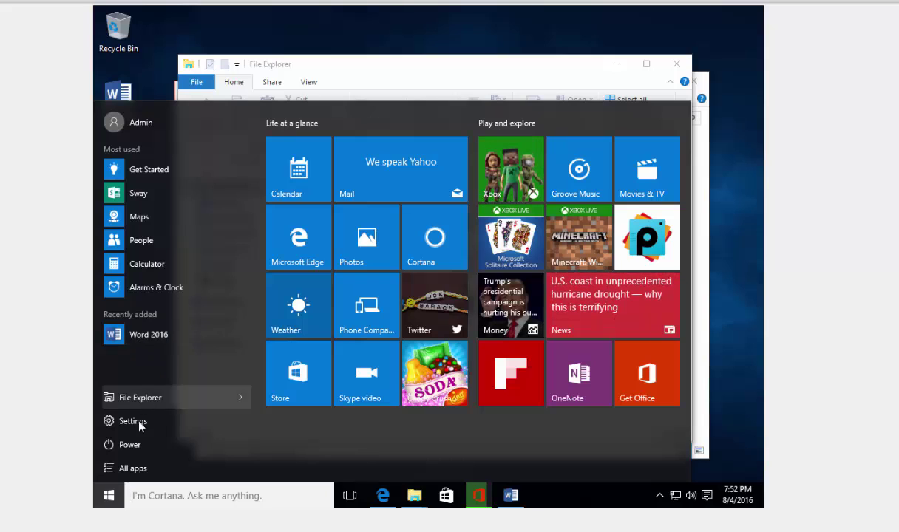
left_click(122, 469)
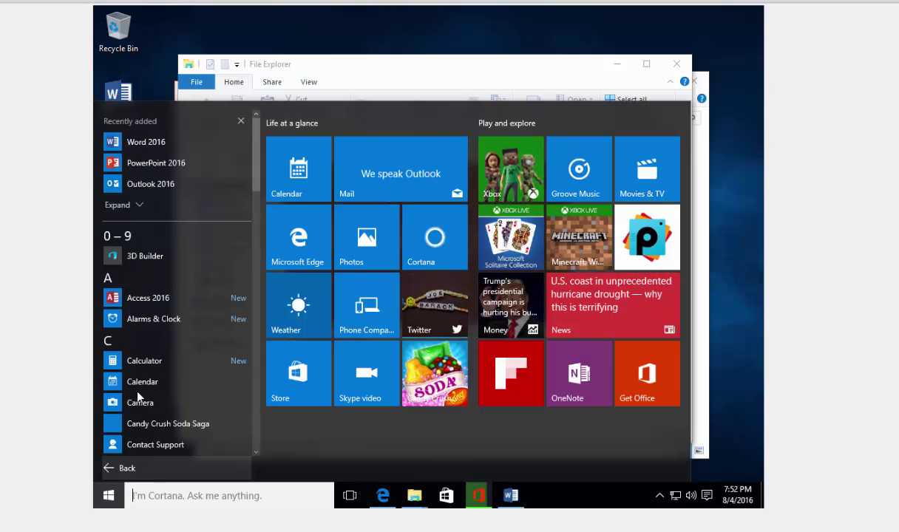
left_click(150, 198)
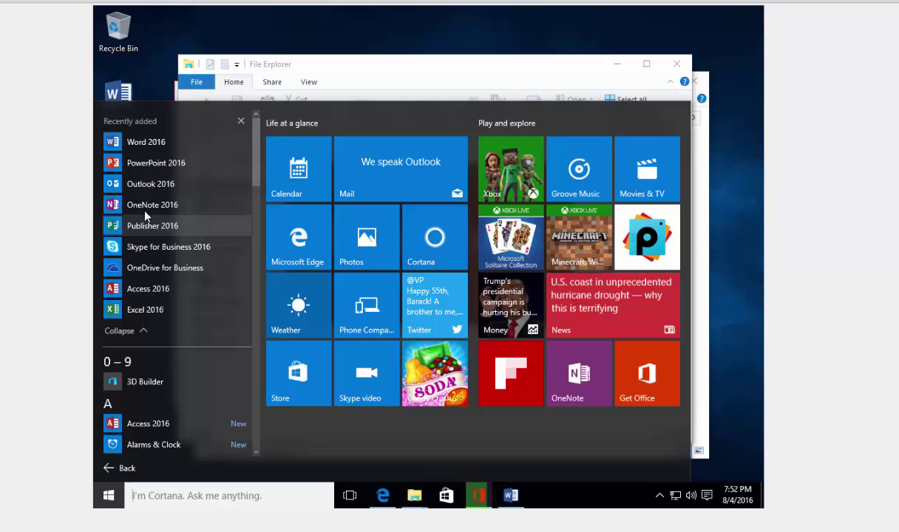
left_click_drag(154, 162, 146, 80)
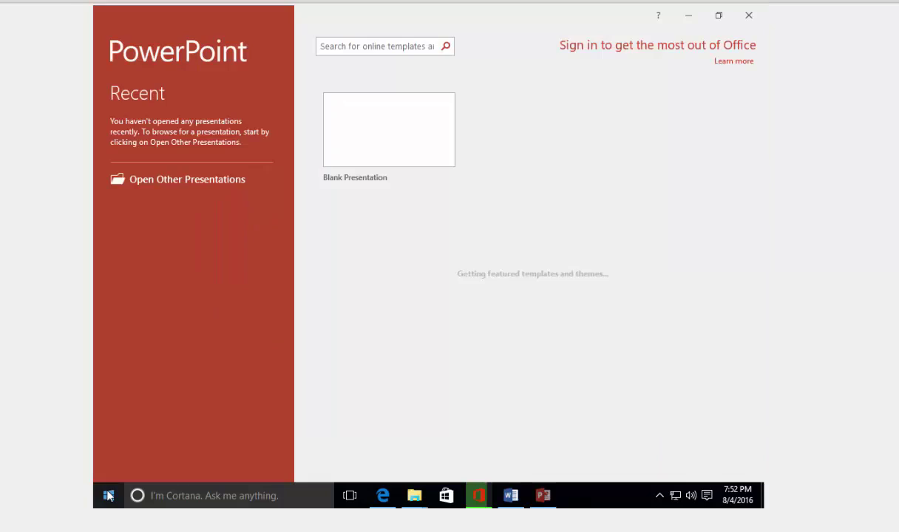
Step: Accept the Microsoft Office License Agreement in PowerPoint and minimize its window
left_click(108, 495)
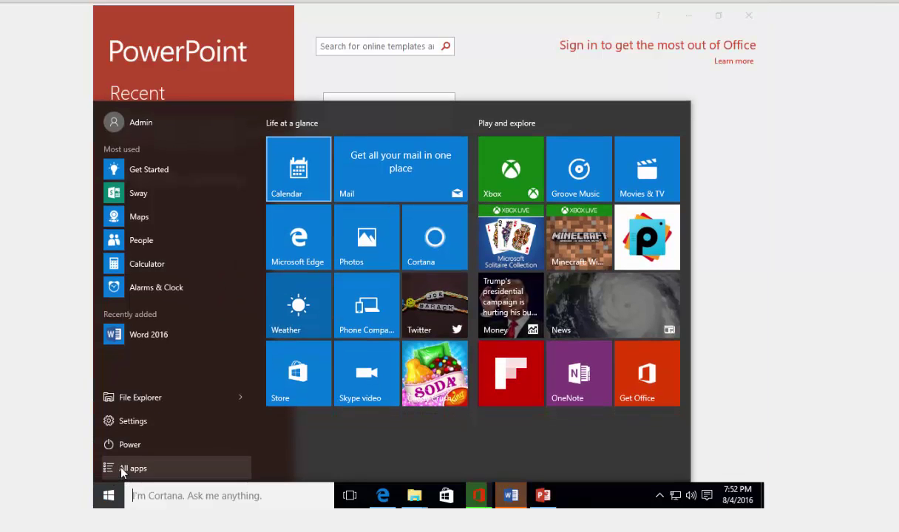
left_click(126, 467)
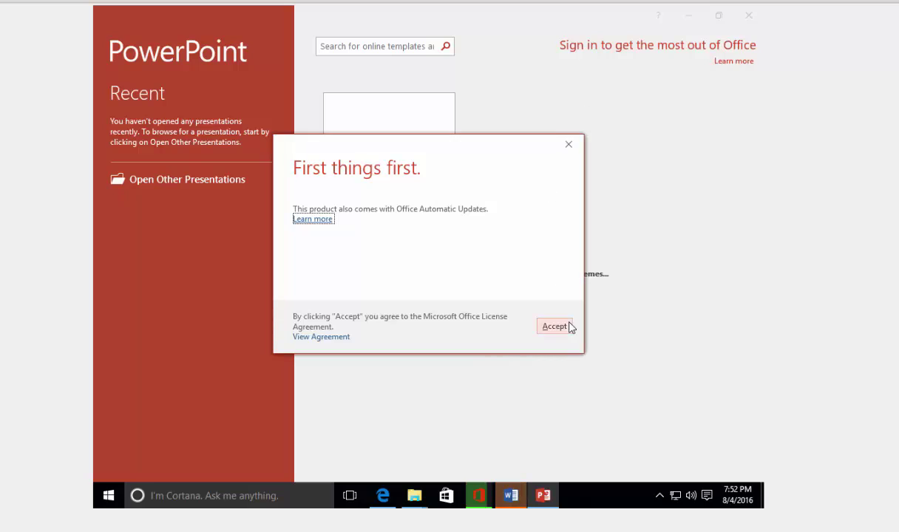
left_click(555, 327)
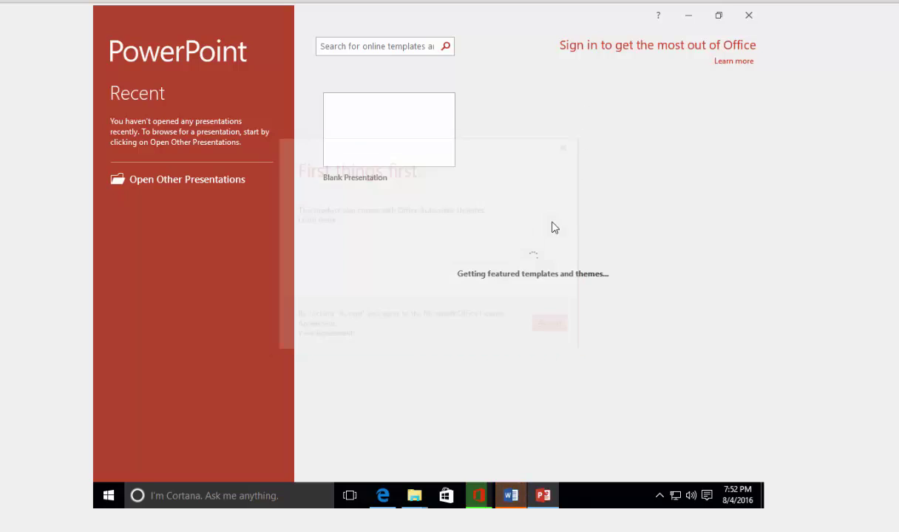
left_click(686, 17)
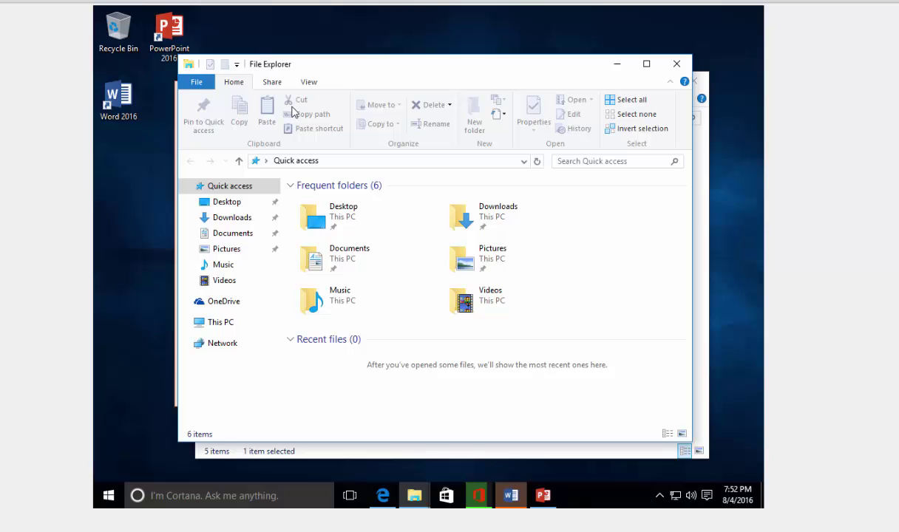
Step: Create a desktop shortcut for Outlook 2016 from the recently added apps and move the File Explorer window clear of it
left_click(117, 495)
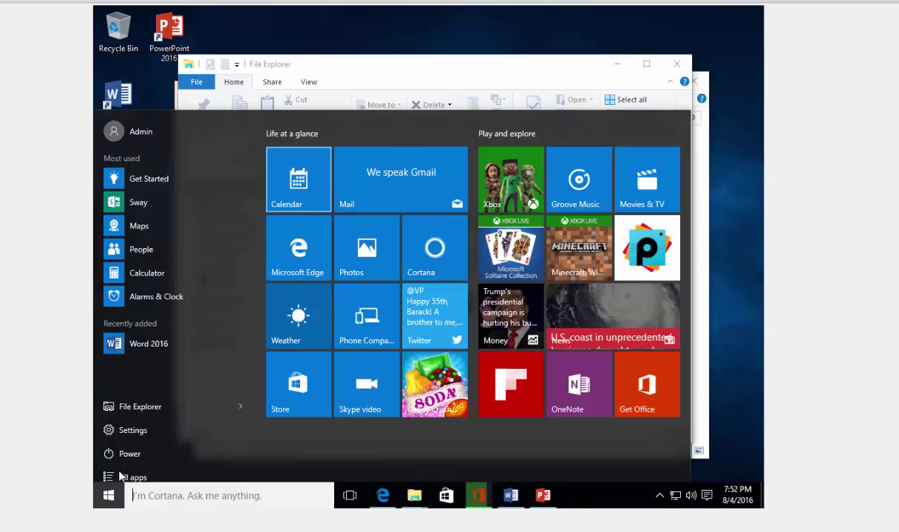
left_click(118, 470)
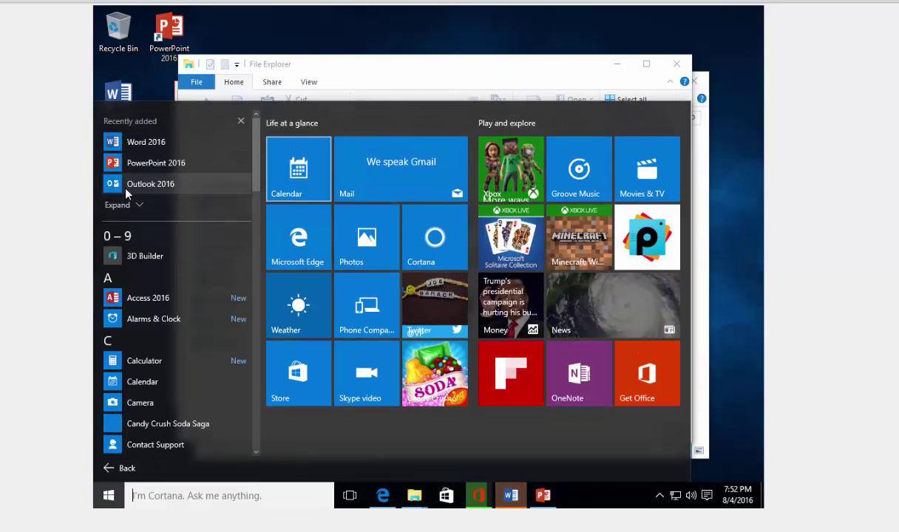
left_click_drag(120, 177, 214, 34)
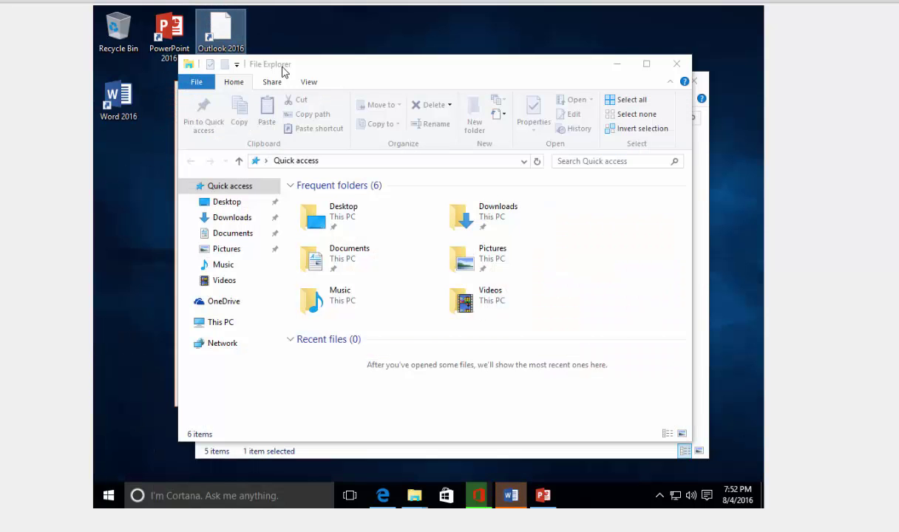
left_click_drag(281, 70, 363, 72)
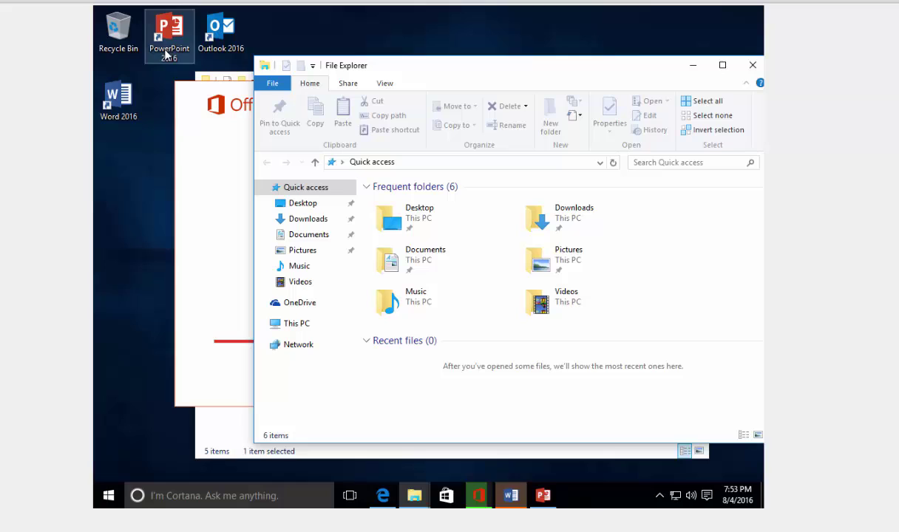
Step: Create a desktop folder named Apps and place it below the Word 2016 shortcut
left_click(137, 181)
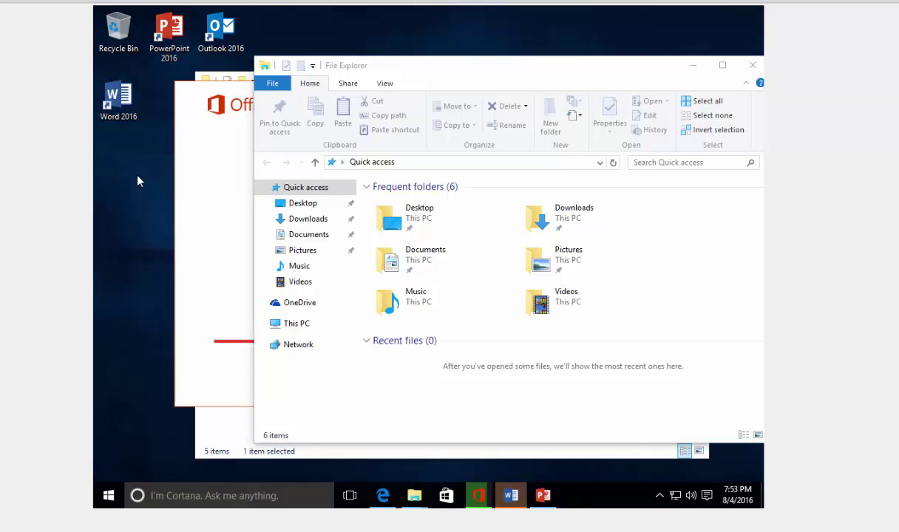
right_click(137, 181)
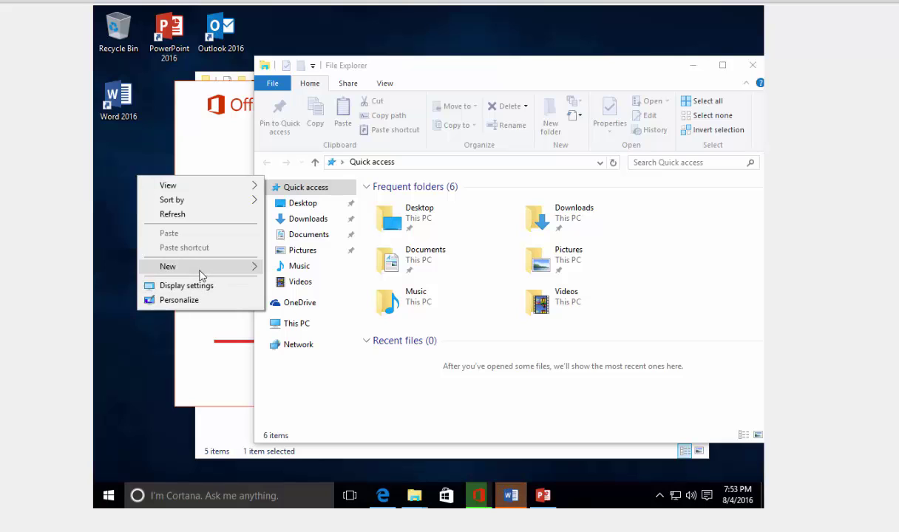
mouse_move(252, 266)
left_click(309, 268)
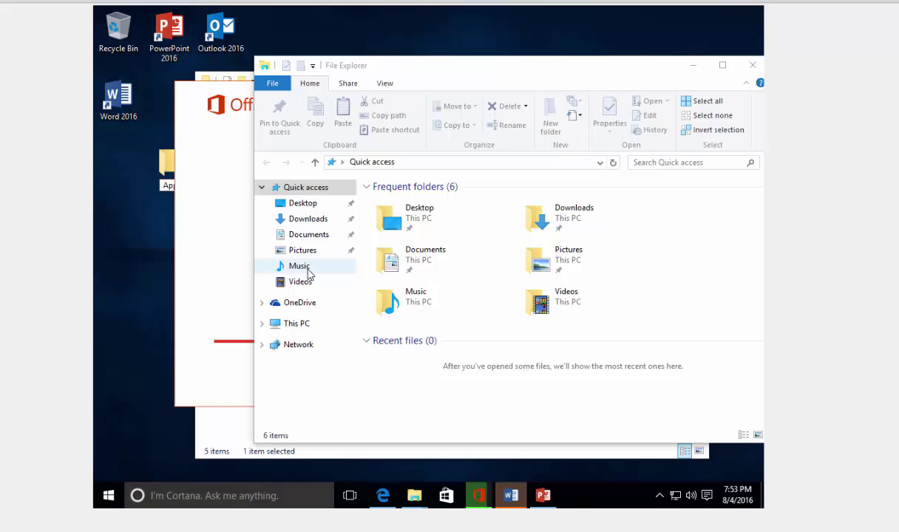
left_click(168, 174)
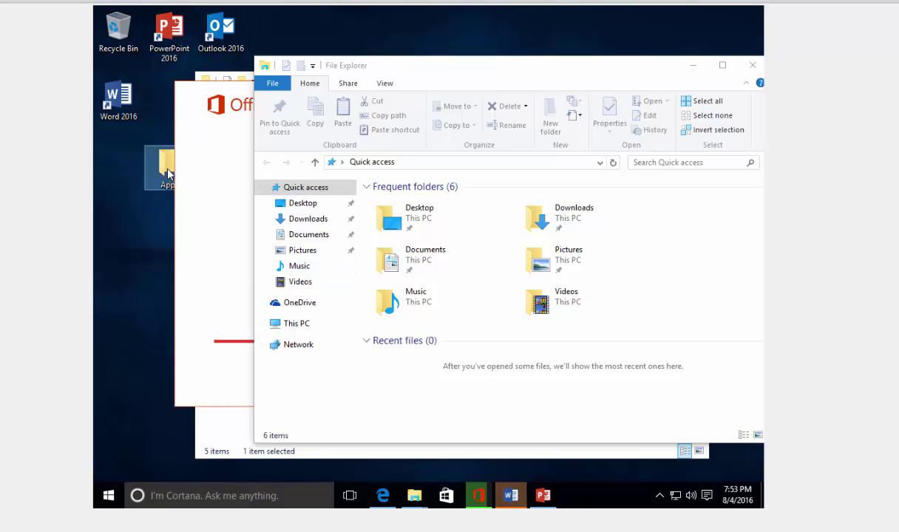
left_click_drag(135, 171, 118, 170)
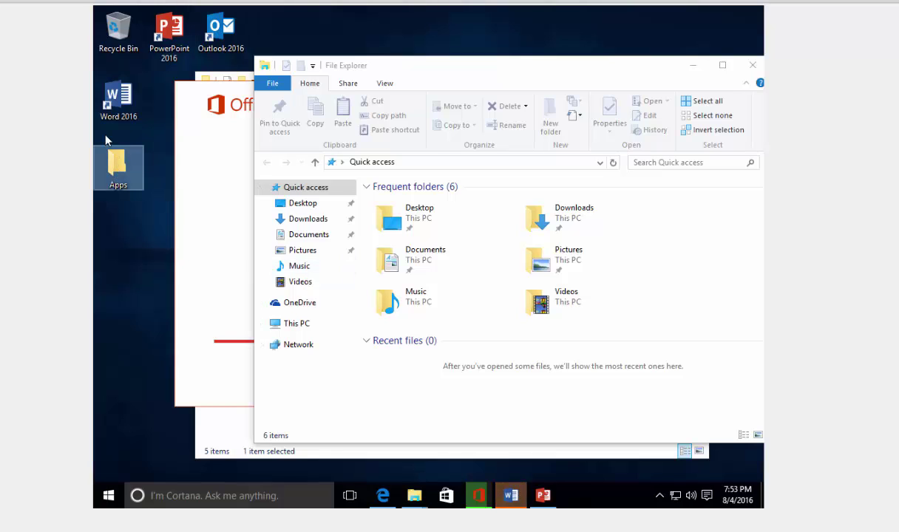
Step: Move the Word, PowerPoint and Outlook 2016 desktop shortcuts into the Apps folder
left_click(169, 33)
left_click(220, 34, "ctrl")
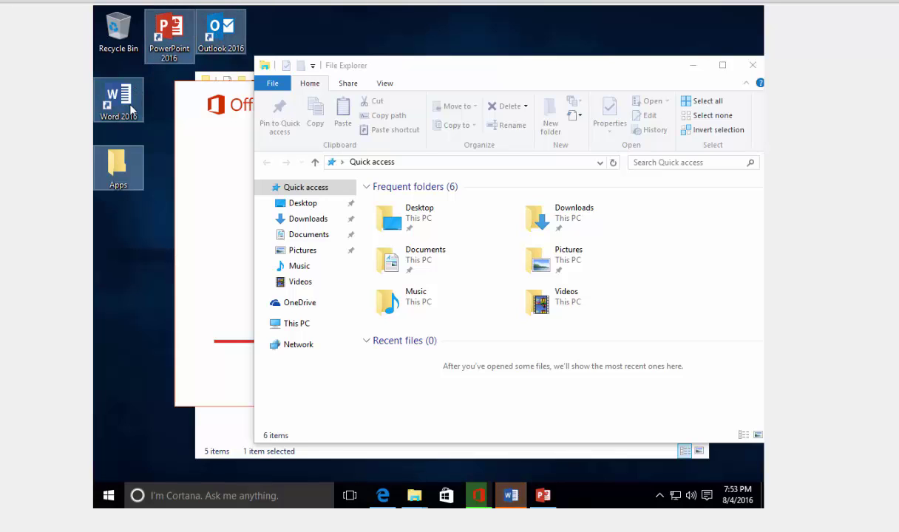
left_click_drag(170, 33, 122, 221)
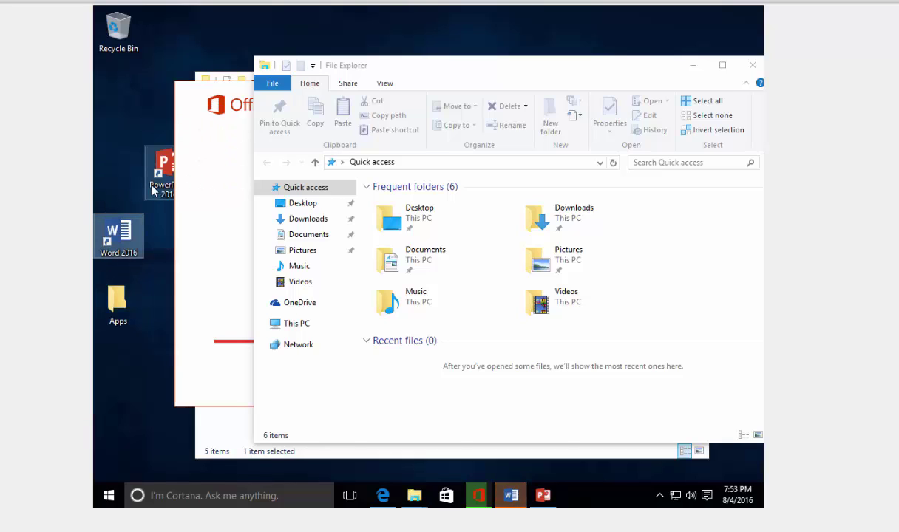
left_click_drag(129, 243, 125, 108)
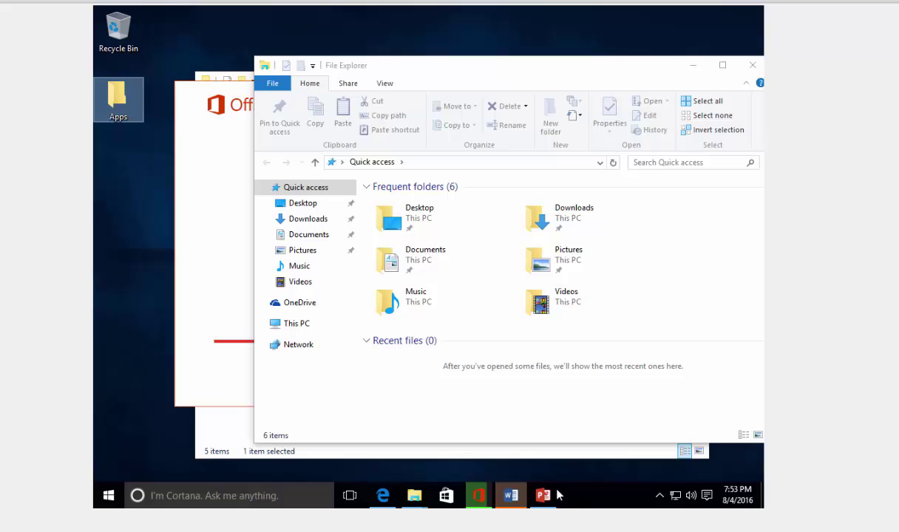
Step: Add a new taskbar toolbar based on the Apps folder on the desktop
right_click(582, 495)
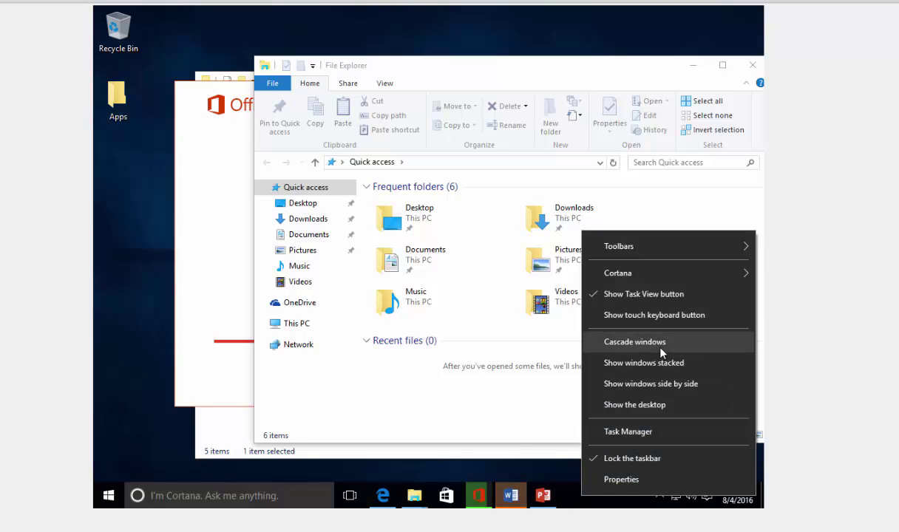
mouse_move(629, 244)
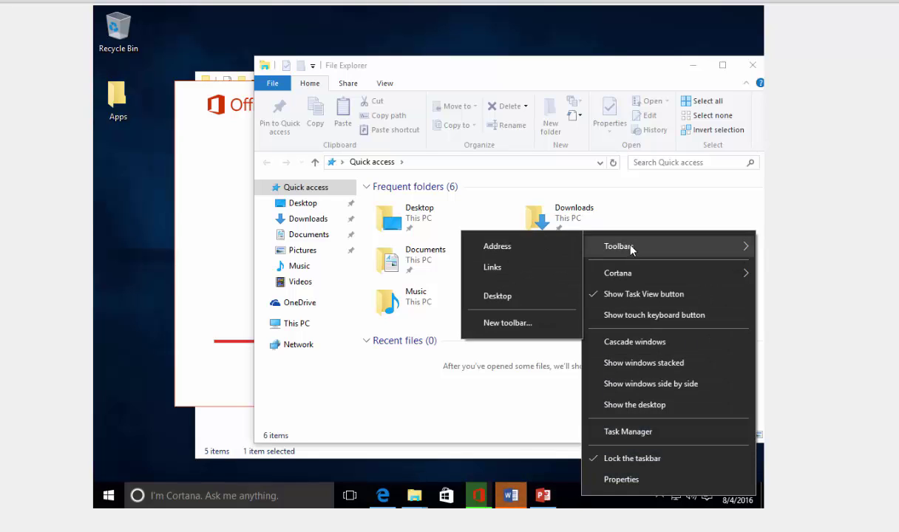
left_click(517, 323)
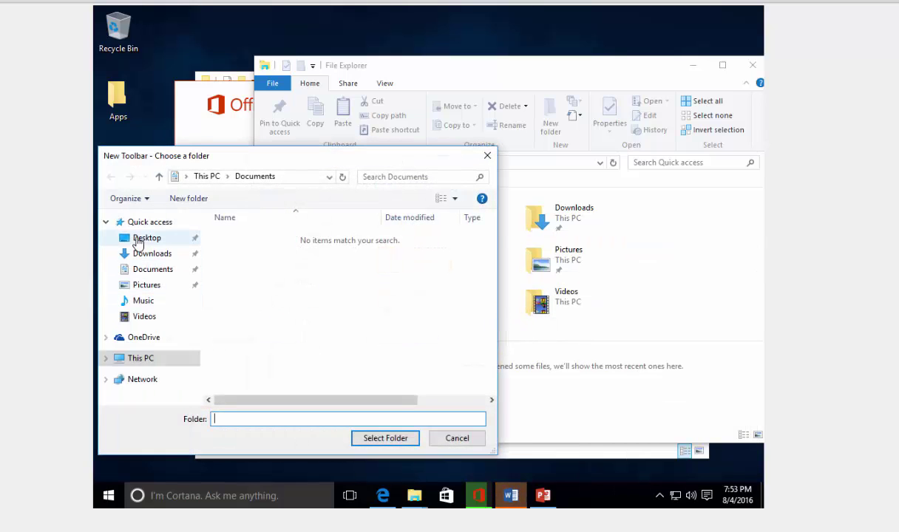
left_click(116, 238)
left_click(236, 237)
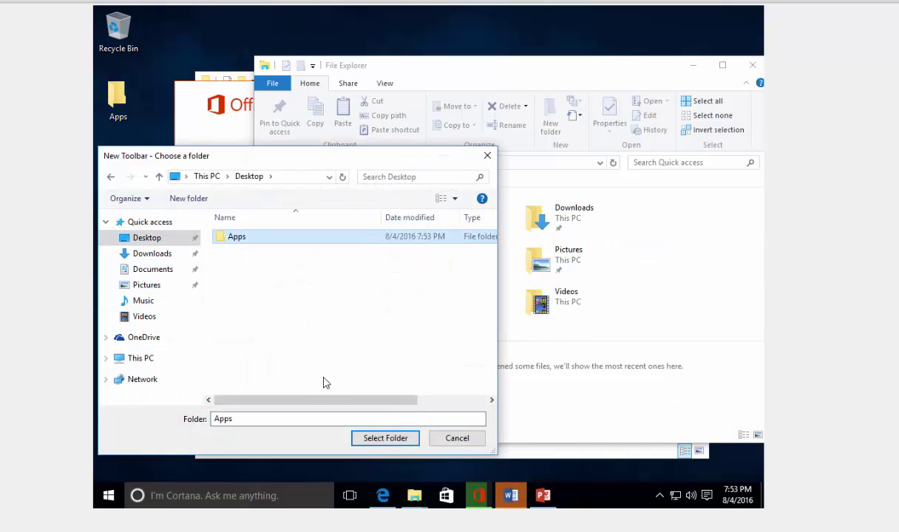
left_click(379, 439)
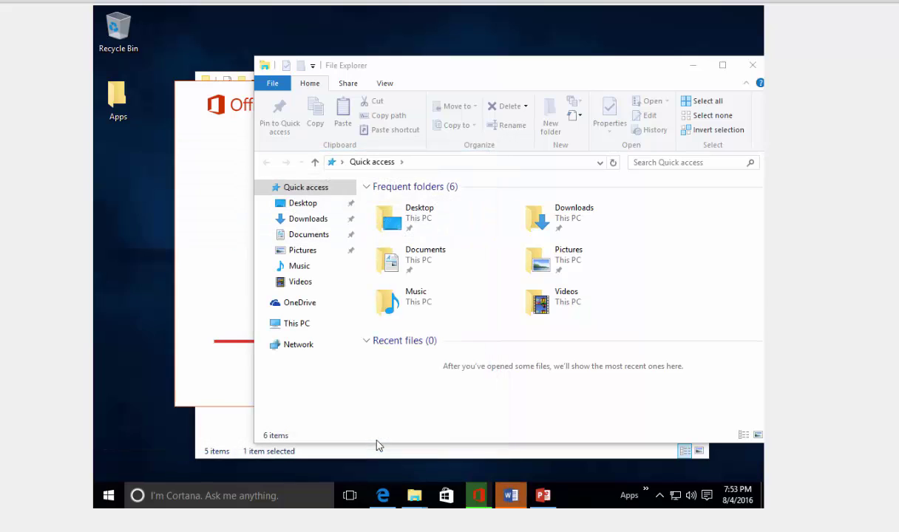
Step: Expand the Apps toolbar on the taskbar and check its Office shortcuts
left_click(648, 493)
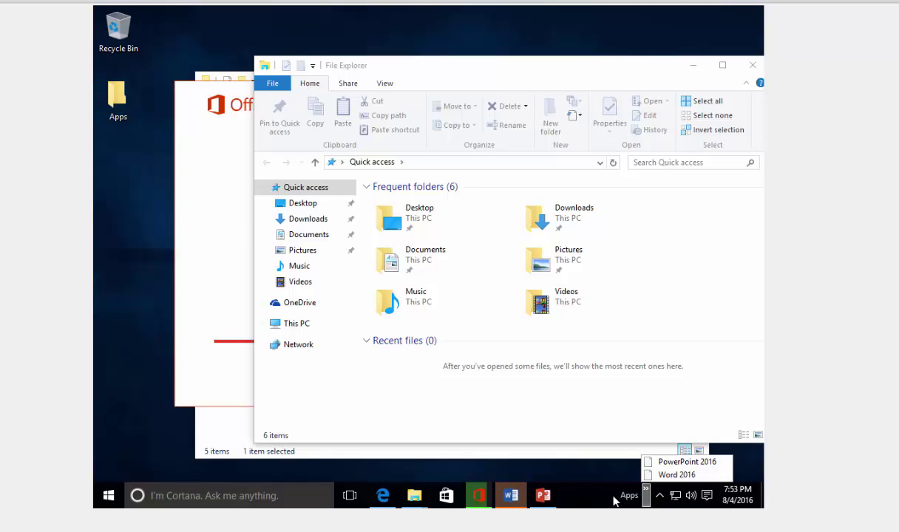
left_click(646, 492)
left_click(646, 491)
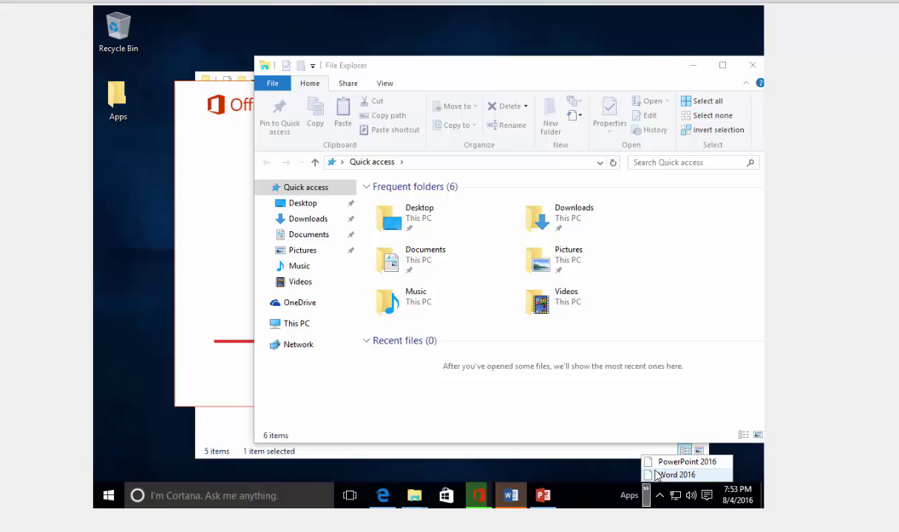
Step: Close the Apps toolbar list and bring the Office installer window forward to check the installation progress
left_click(591, 507)
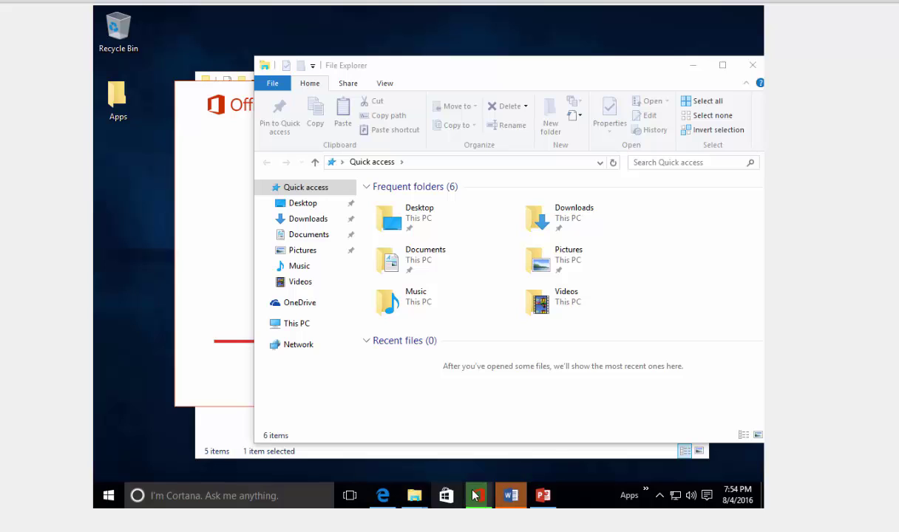
left_click(414, 495)
left_click(230, 387)
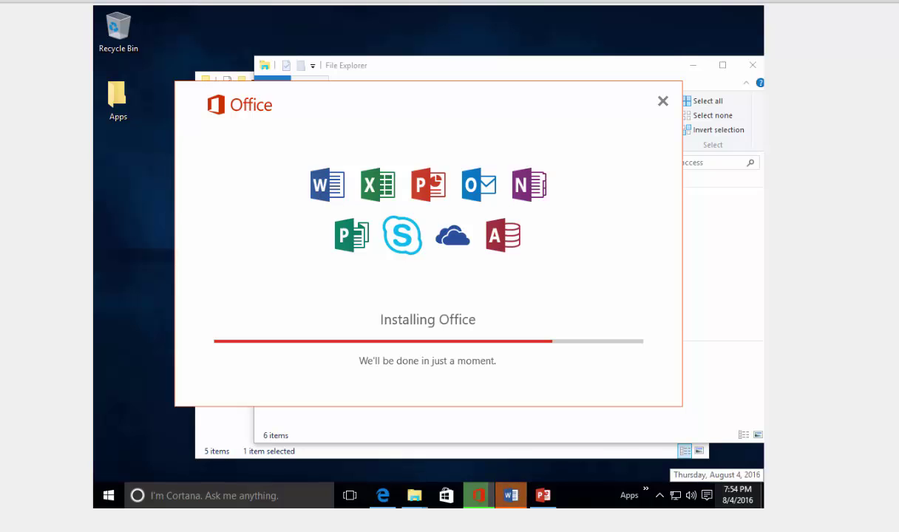
Step: Launch Outlook 2016 and go through its setup wizard to the e-mail account form, choosing Yes to connect to an e-mail account
key("super")
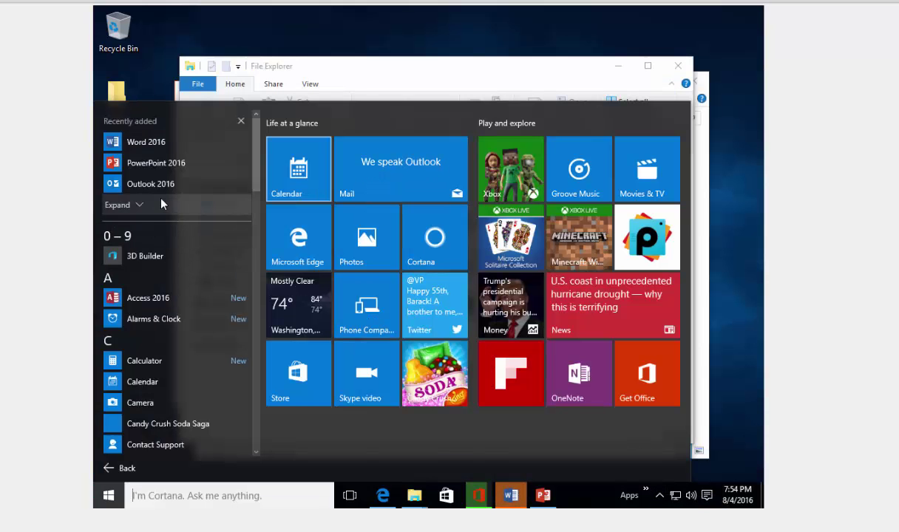
left_click(144, 184)
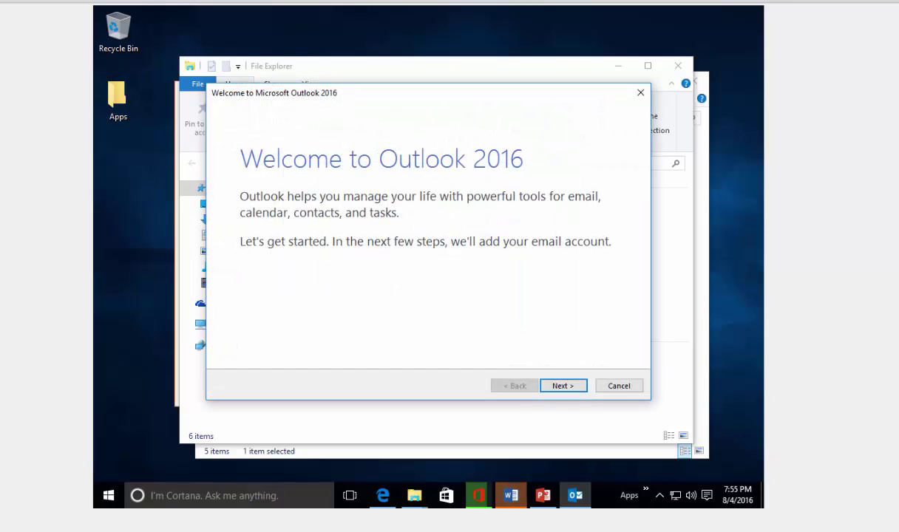
left_click(567, 388)
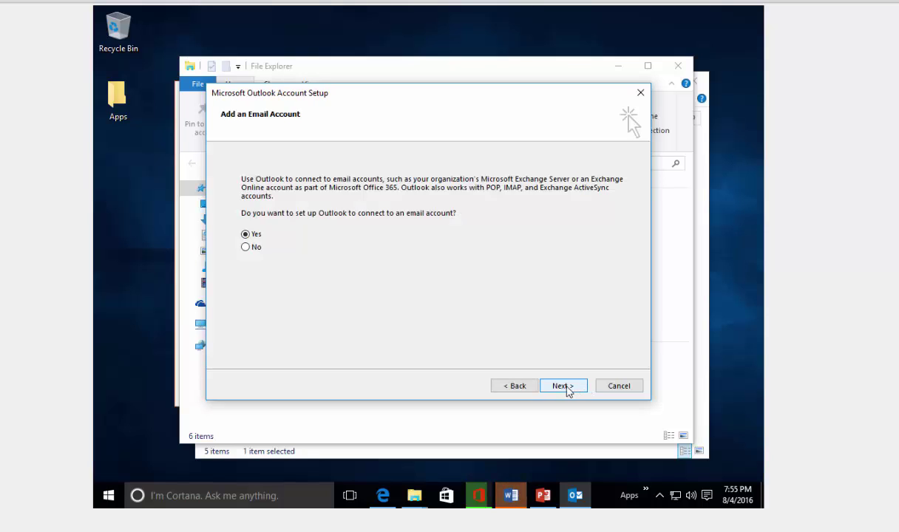
left_click(567, 388)
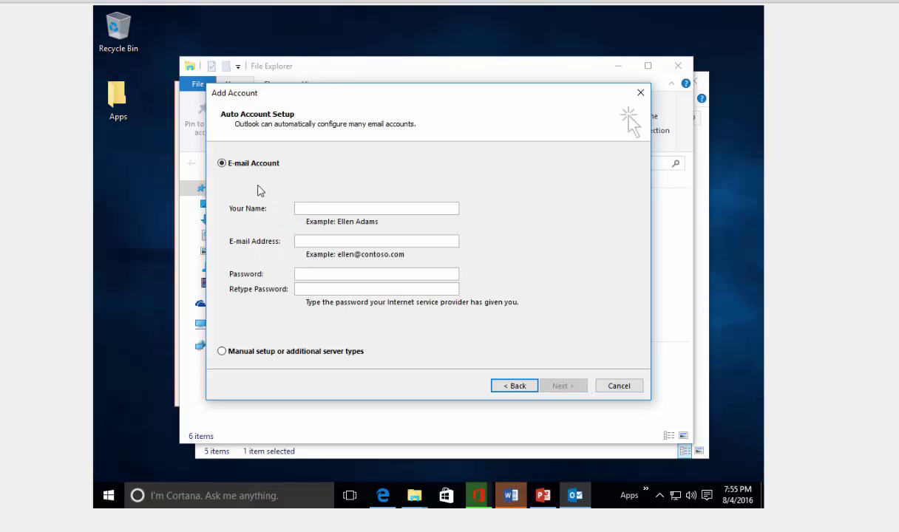
left_click(313, 213)
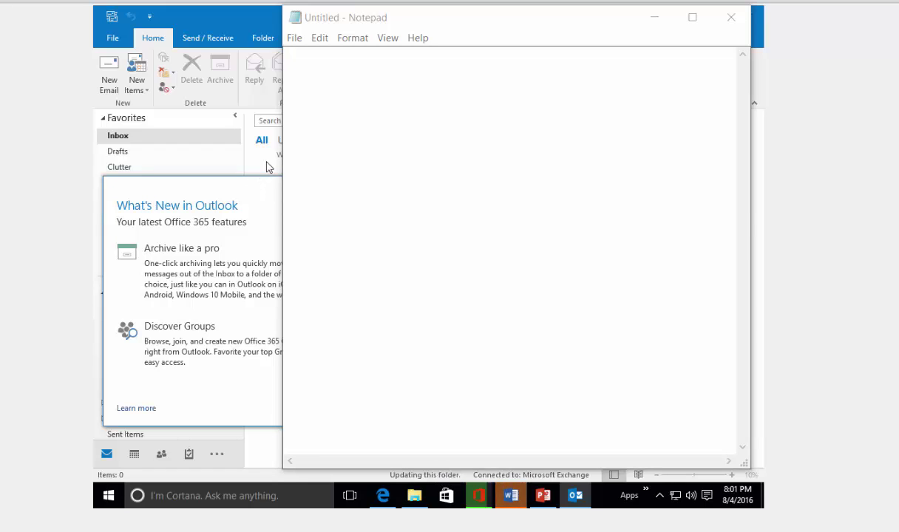
left_click(311, 89)
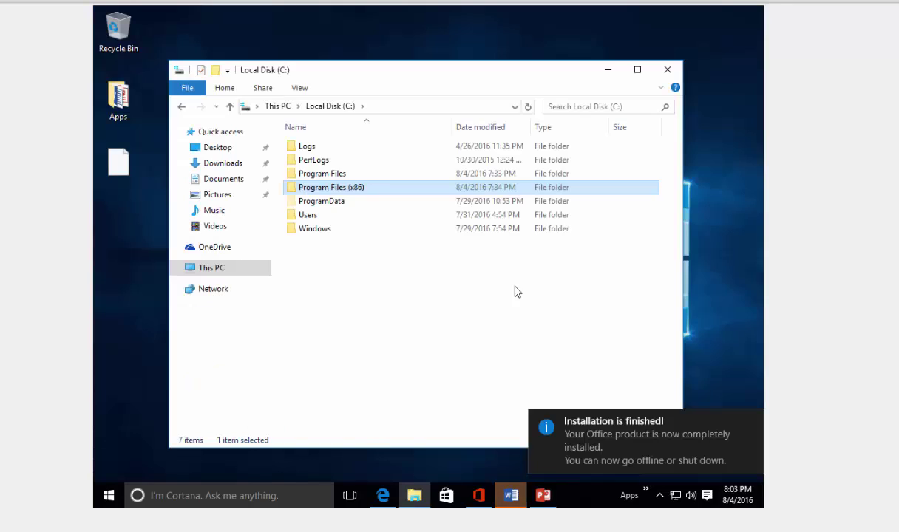
Step: Dismiss the Office installation notification and open the Admin user folder inside Users on the C: drive
mouse_move(565, 427)
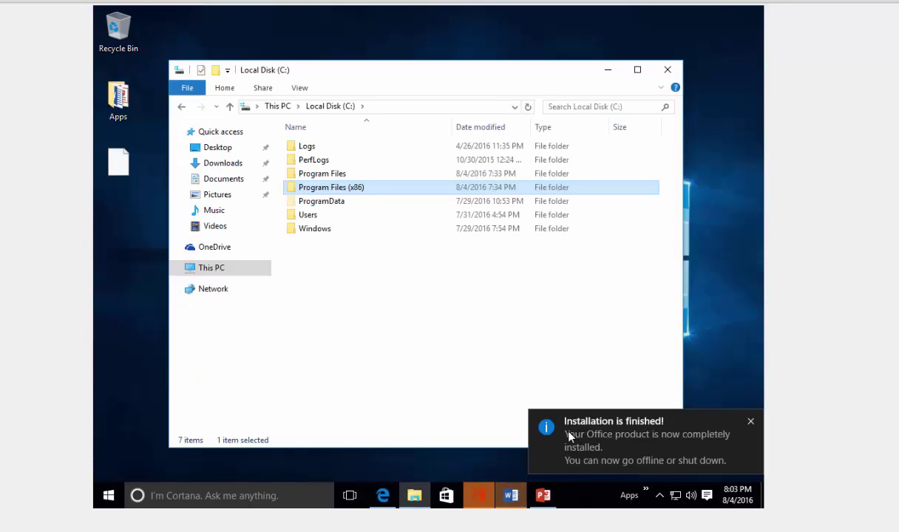
left_click(748, 420)
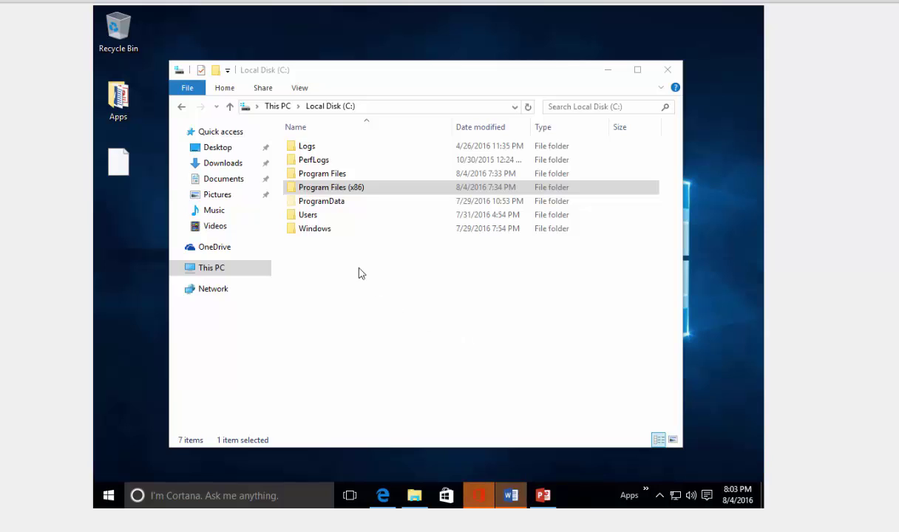
double_click(319, 216)
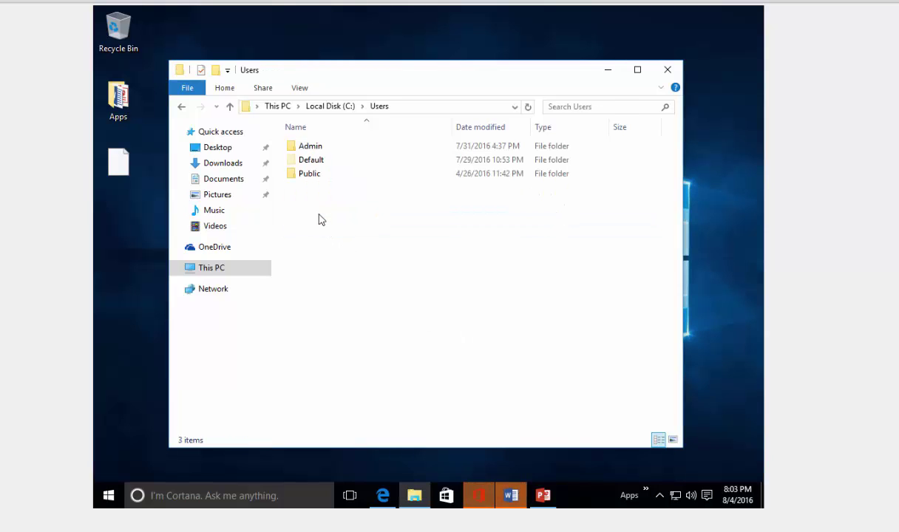
double_click(311, 149)
left_click(302, 146)
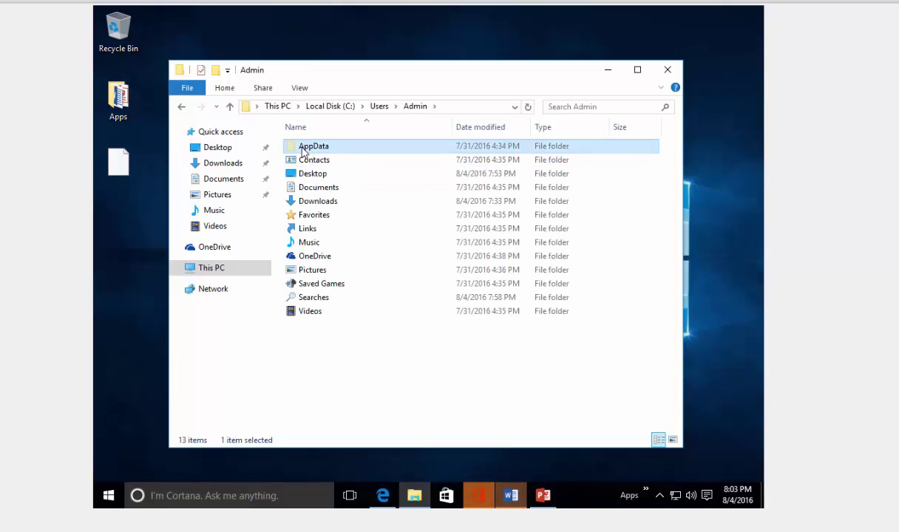
Step: Check that the Hidden items option is enabled, and open the Microsoft folder under AppData\Local
left_click(299, 88)
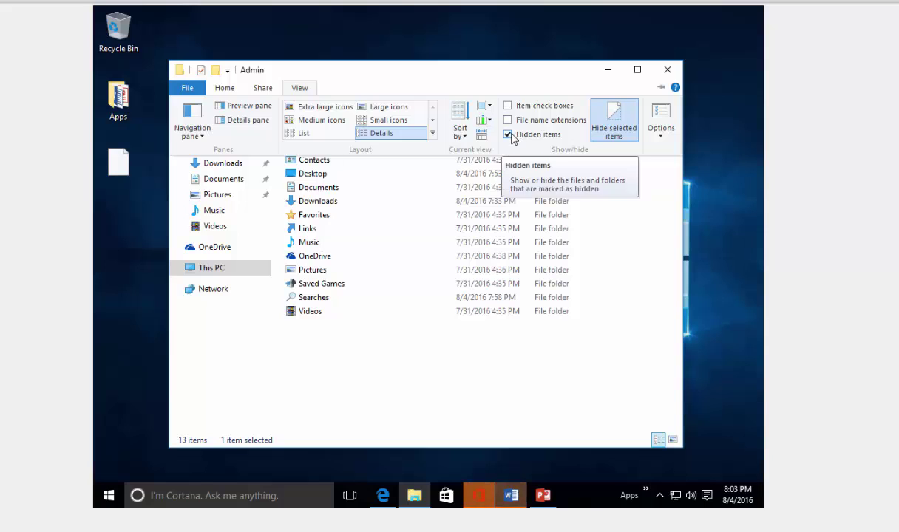
left_click(359, 341)
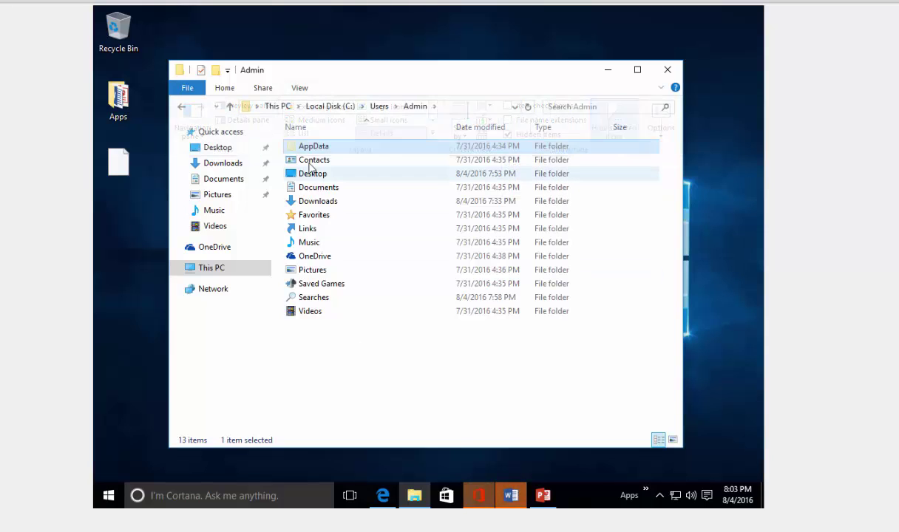
double_click(315, 148)
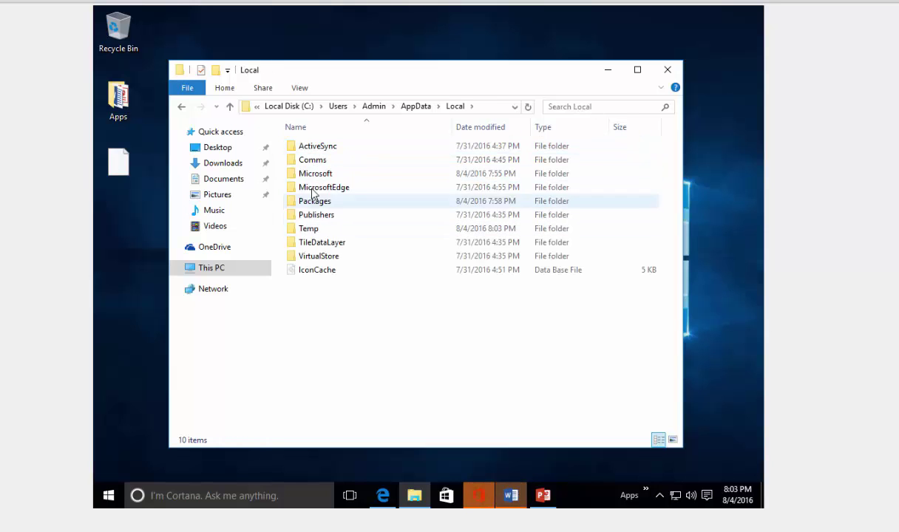
left_click(313, 178)
double_click(312, 177)
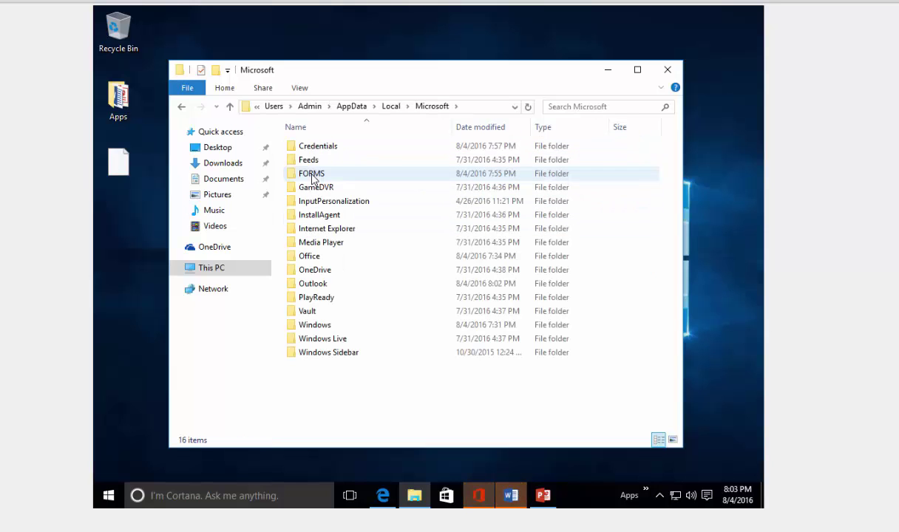
Step: Delete the Outlook folder from AppData\Local\Microsoft
left_click(302, 287)
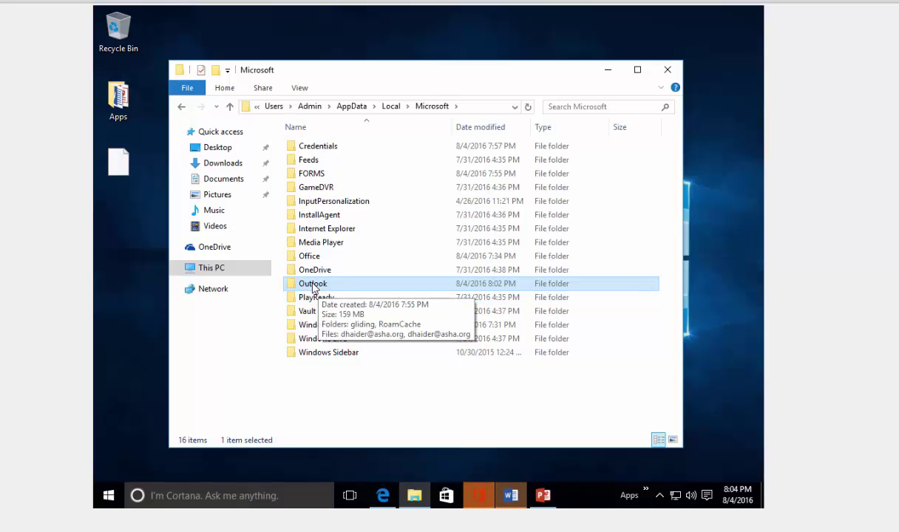
right_click(314, 284)
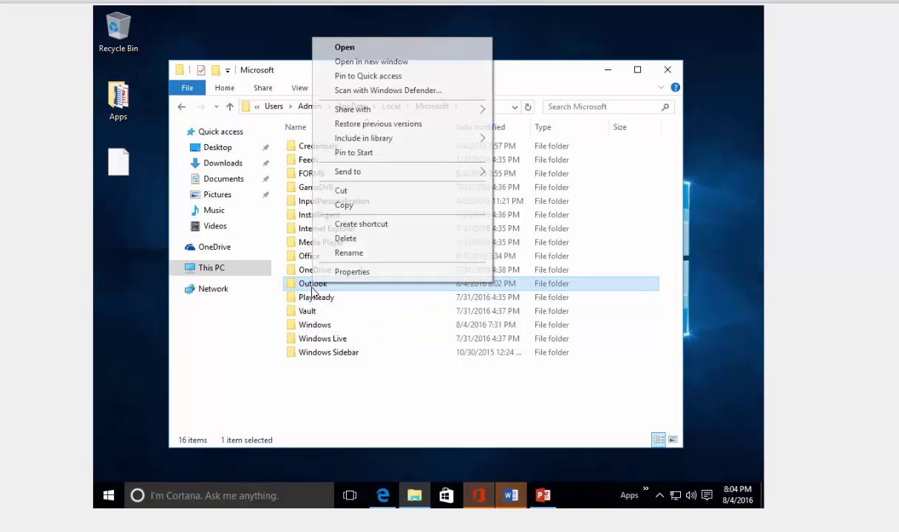
left_click(344, 238)
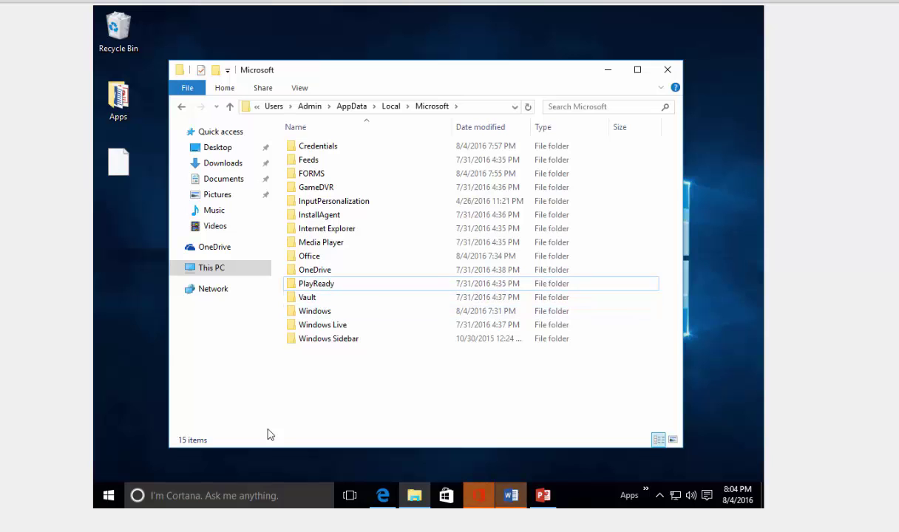
Step: Look for Outlook in the Apps desktop folder, and launch Outlook 2016 from the expanded list of recently added apps
left_click(108, 495)
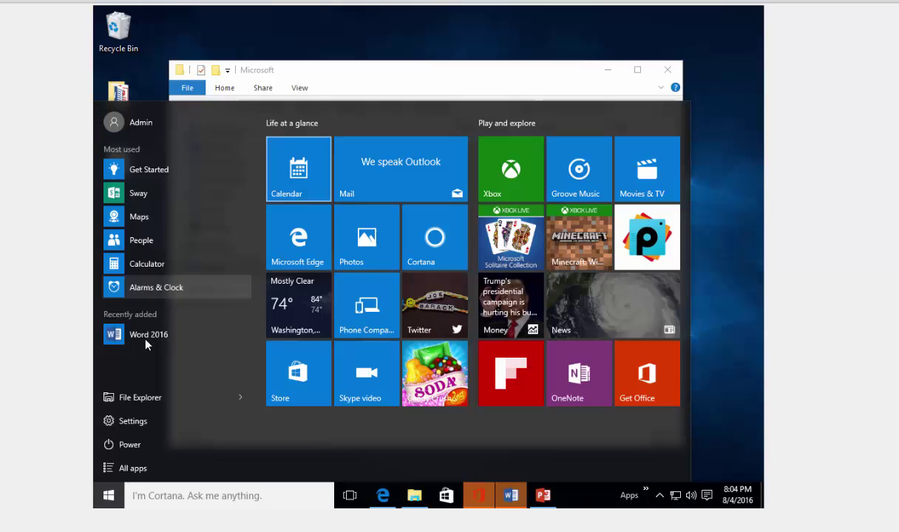
double_click(125, 89)
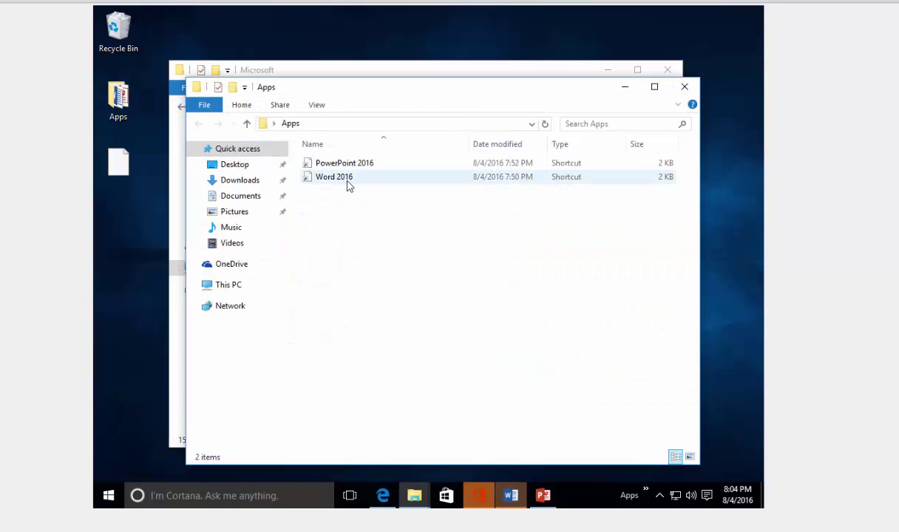
left_click(108, 501)
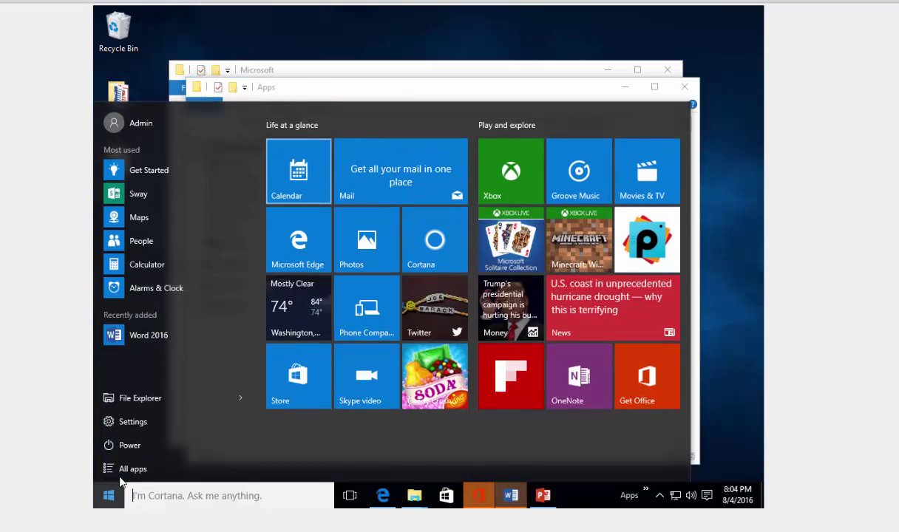
left_click(124, 466)
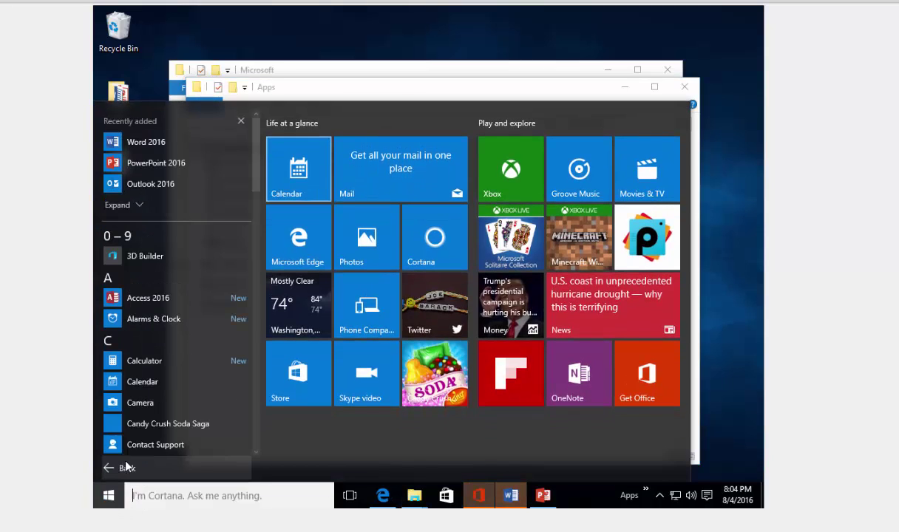
left_click(133, 204)
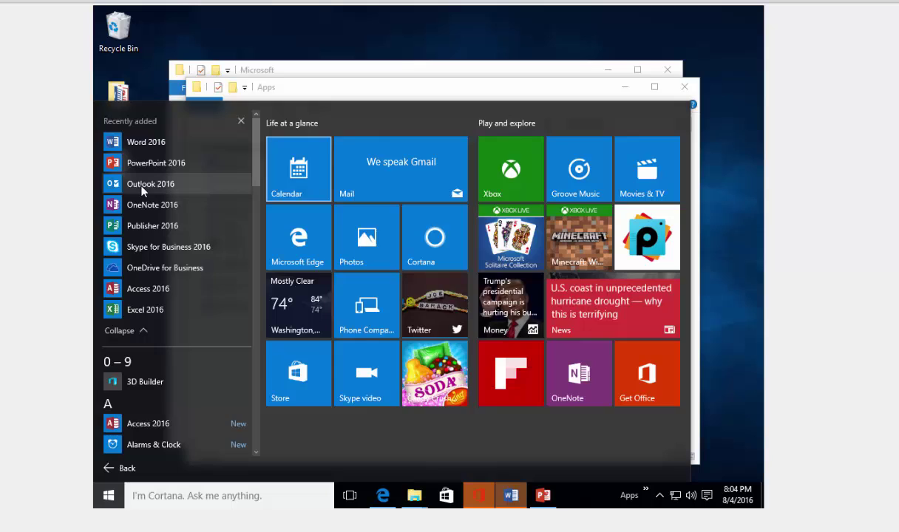
left_click_drag(143, 191, 140, 191)
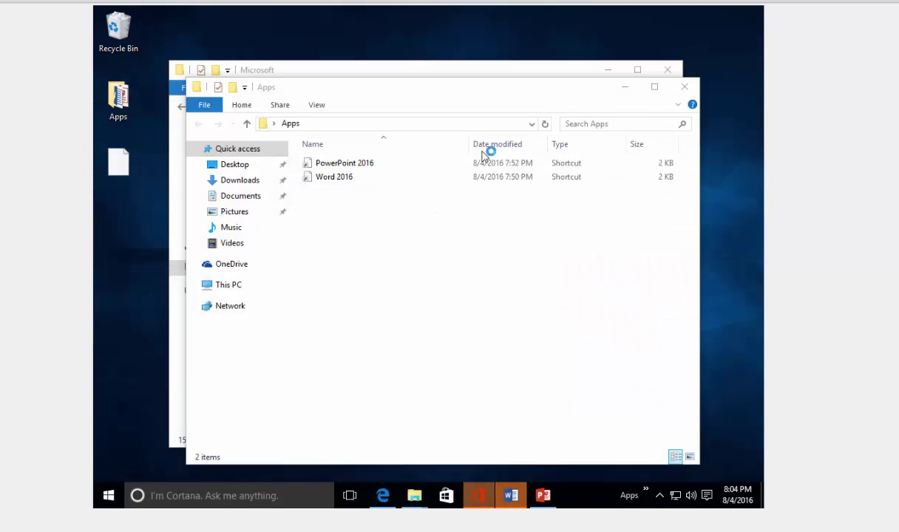
Step: Minimize the Apps and Microsoft folder windows and close the finished Office installer
left_click(626, 94)
left_click(626, 94)
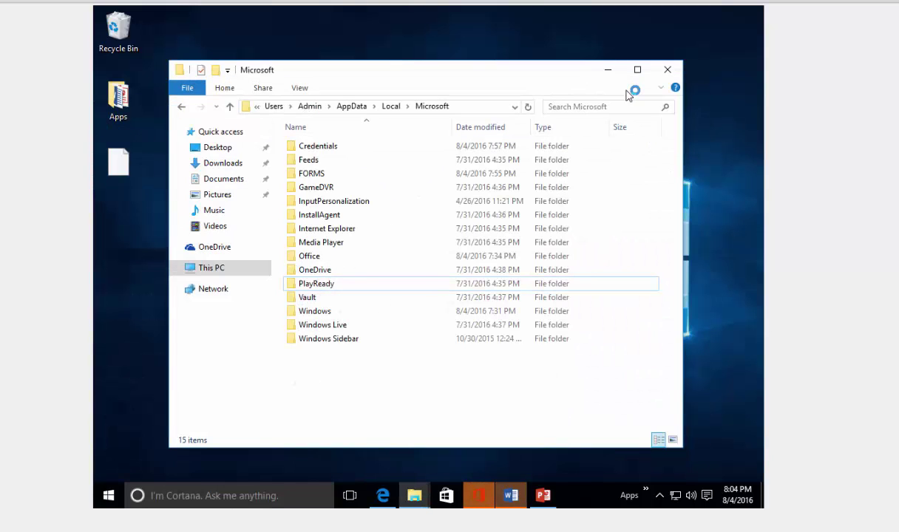
left_click(616, 74)
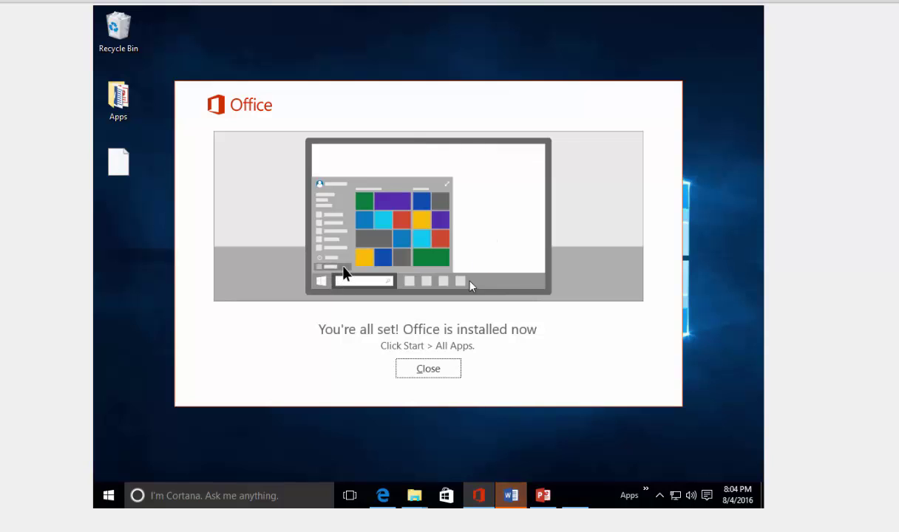
left_click(445, 371)
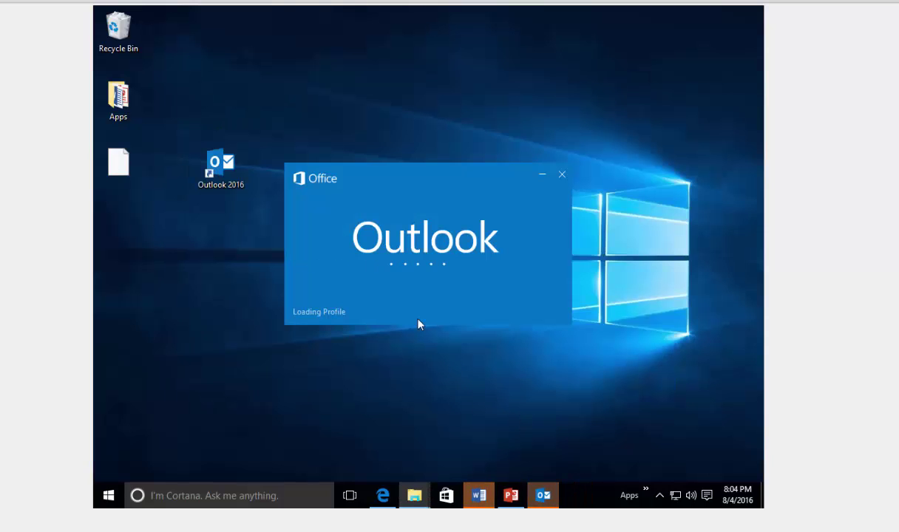